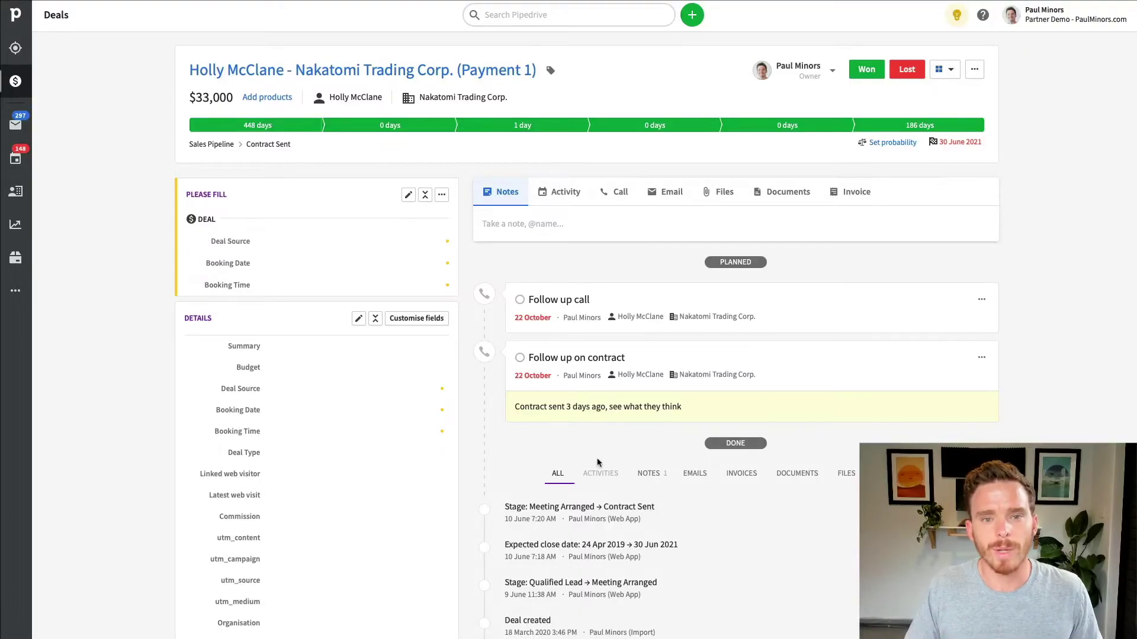
- Start filling both Referred by fields, then cancel both edits without saving a value
scroll(520, 435, "down", 5)
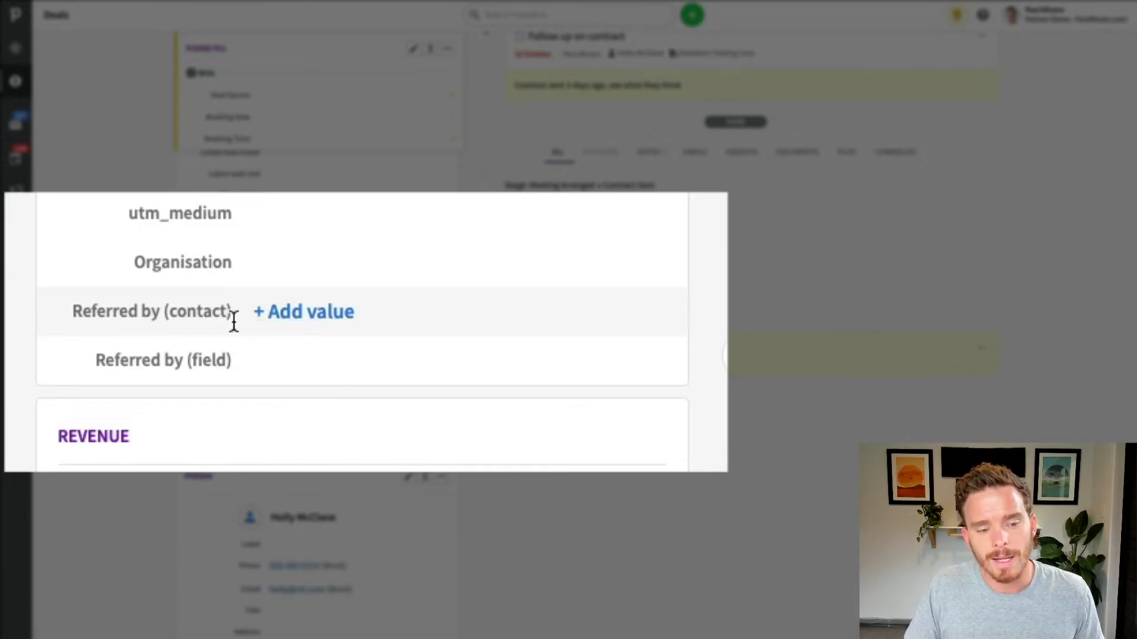
left_click(289, 328)
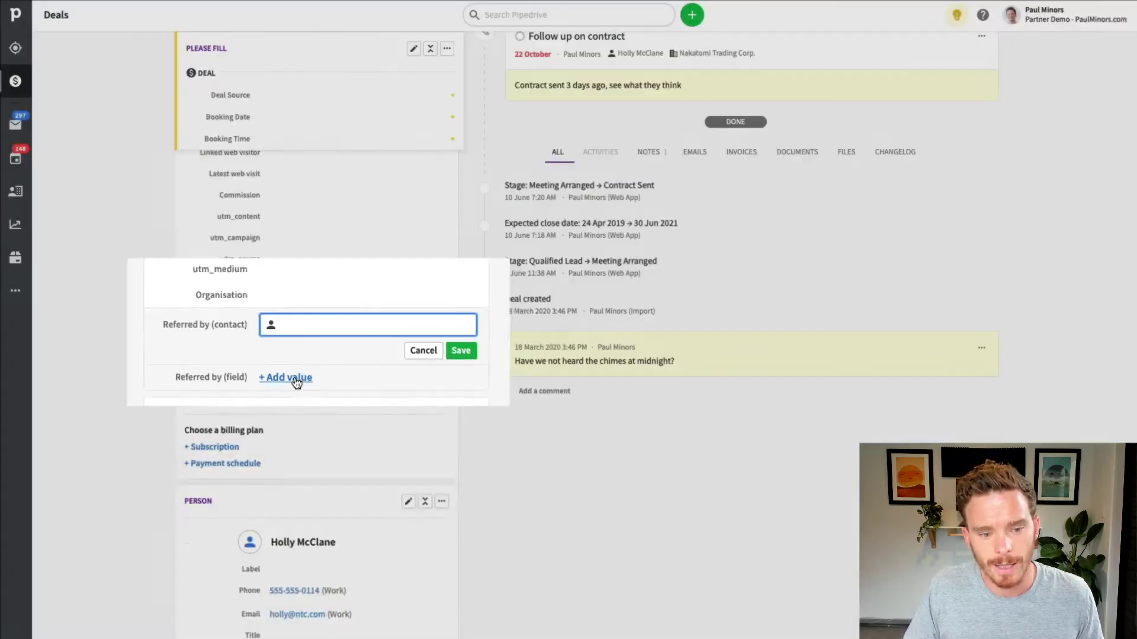
left_click(290, 379)
left_click(318, 379)
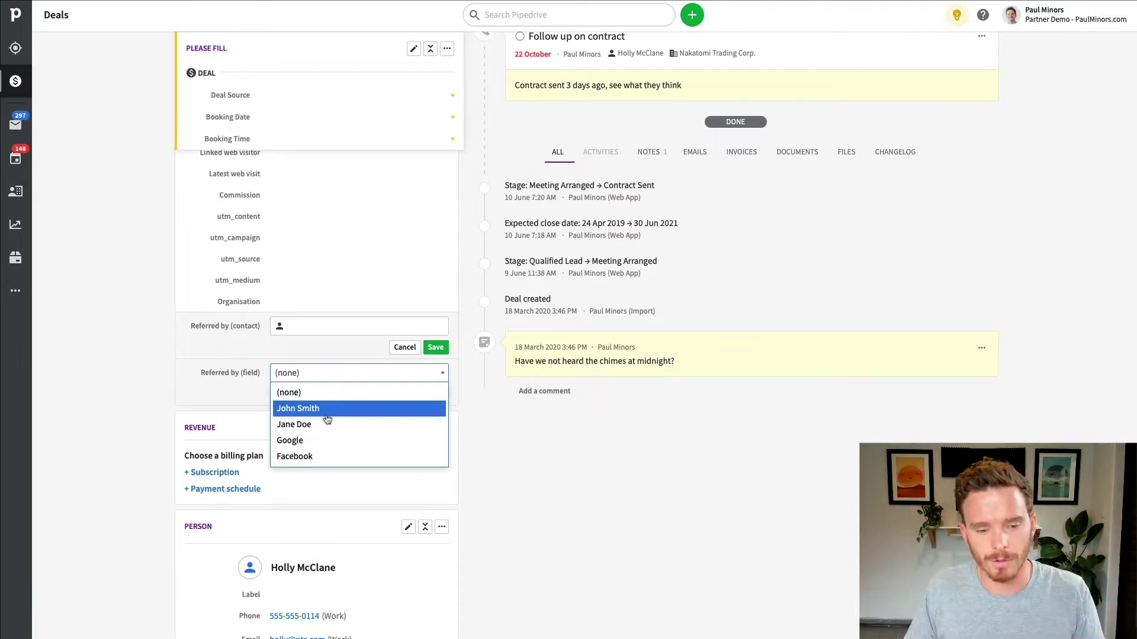
key("Escape")
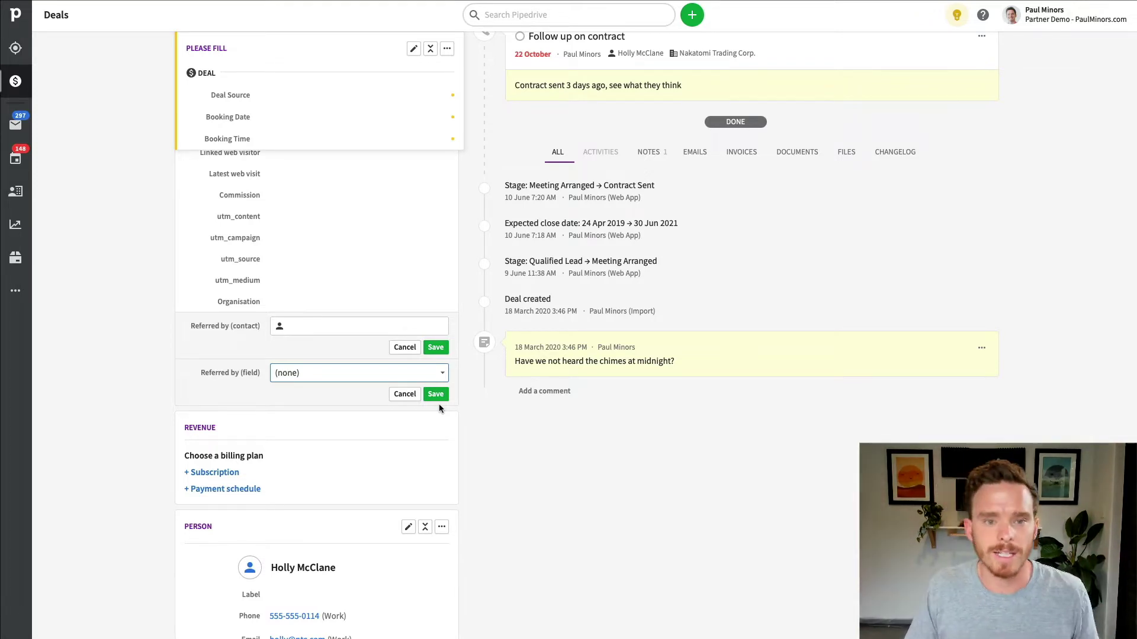
left_click(405, 394)
left_click(405, 348)
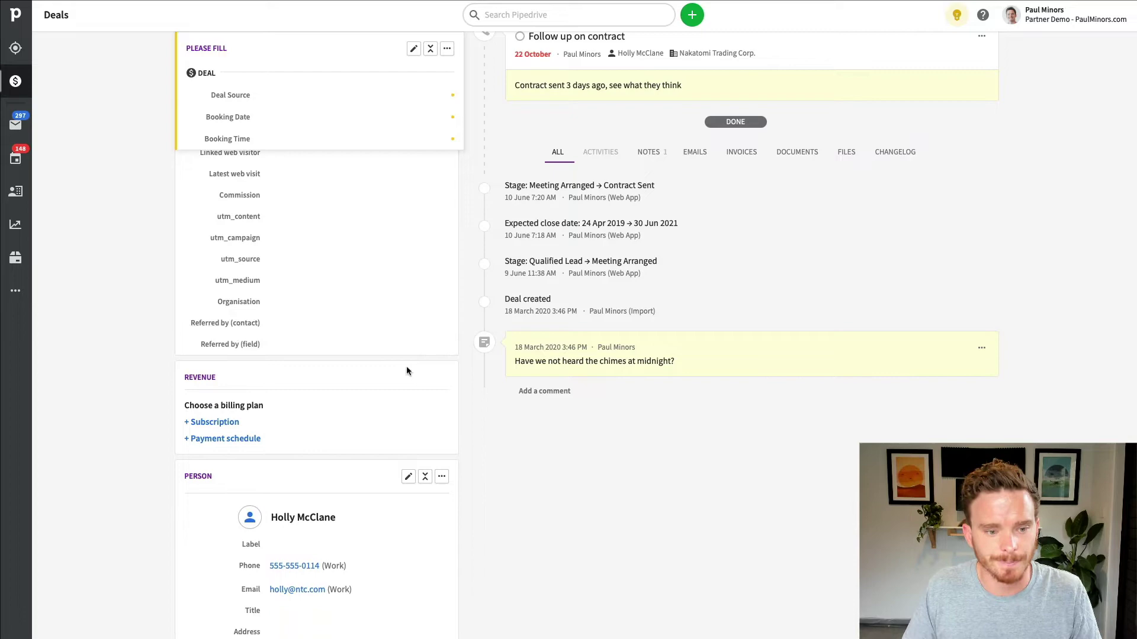
- Enter deal field customisation and start a new field named 'Referral Source'
scroll(368, 307, "up", 5)
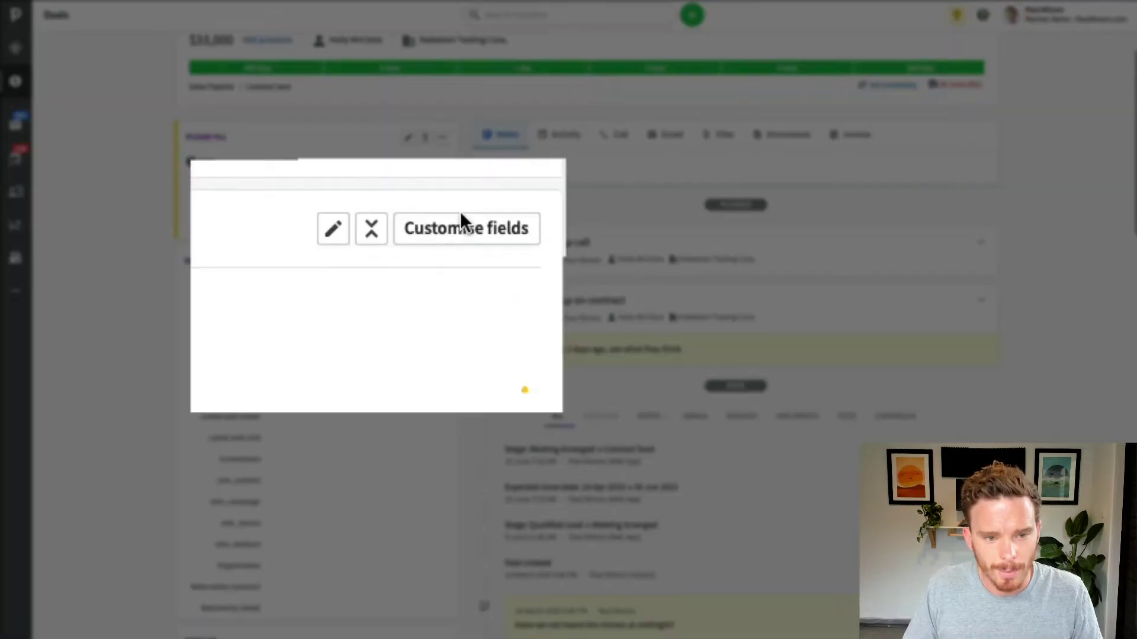
left_click(460, 211)
scroll(403, 372, "down", 6)
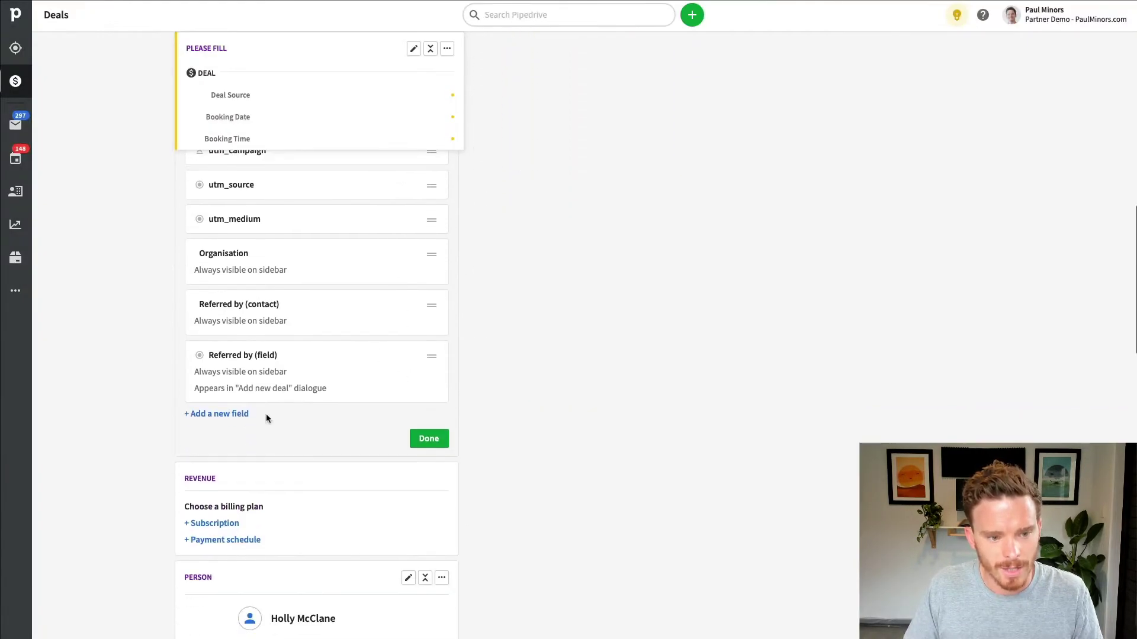
left_click(217, 417)
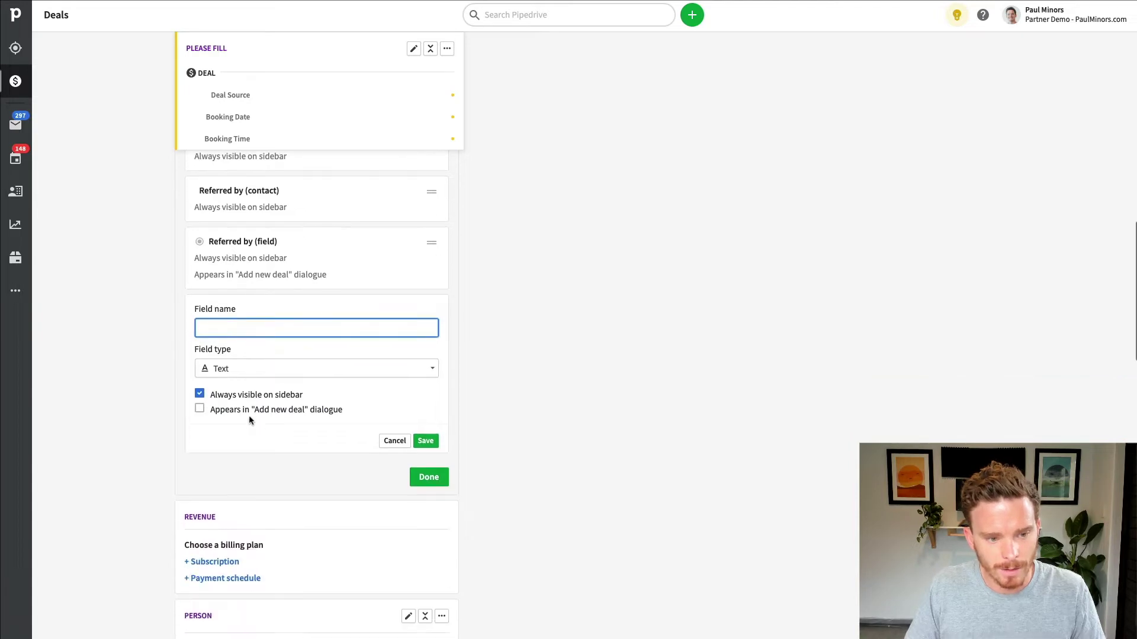
type("Referr")
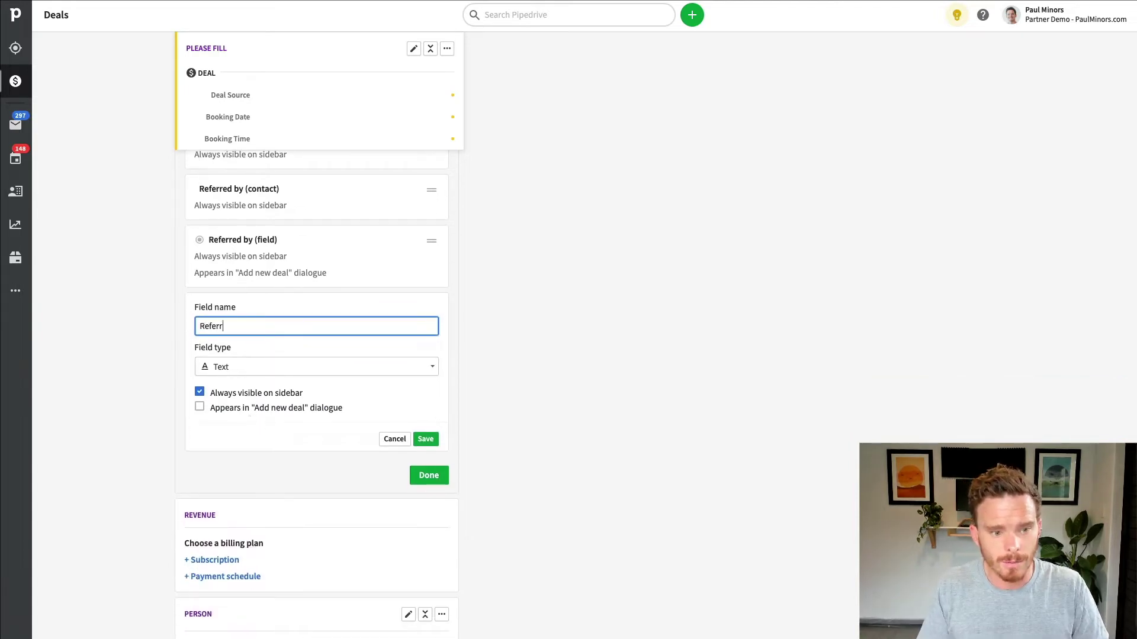
type("al So")
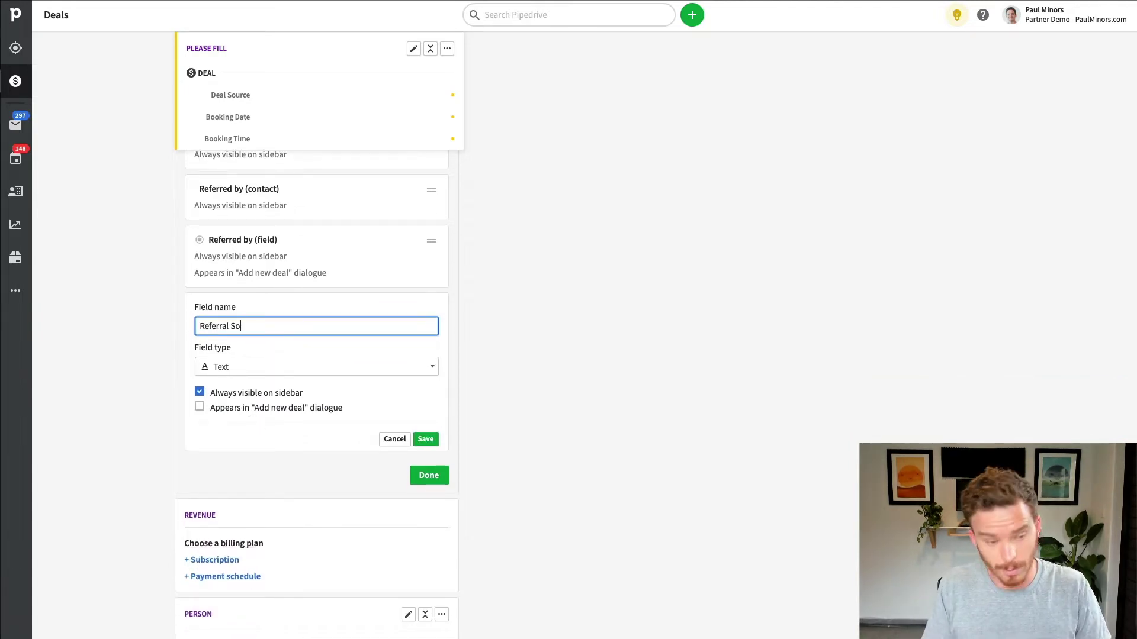
type("urc")
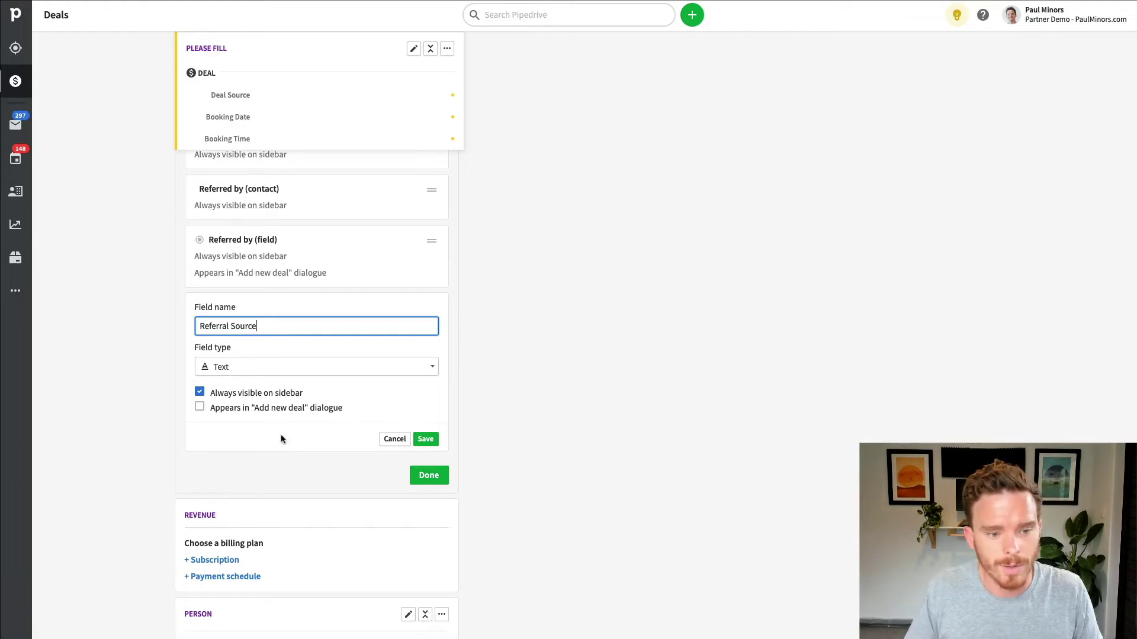
type("e")
- Try Single option, then Person as the new field's type, and discard the draft
left_click(279, 366)
scroll(283, 442, "down", 3)
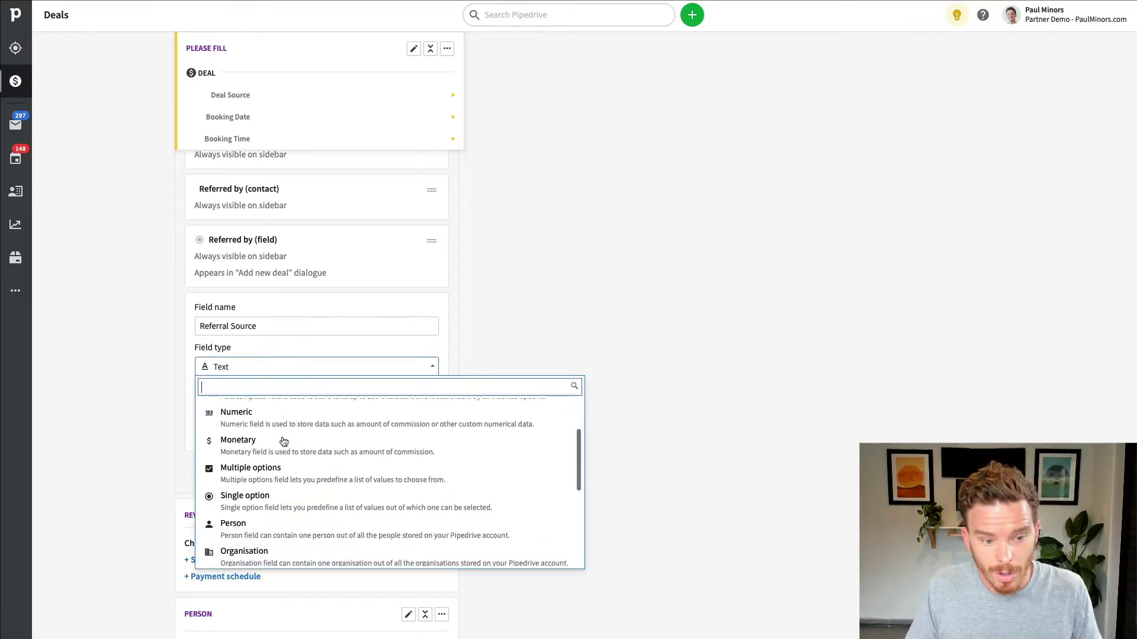
scroll(284, 443, "down", 1)
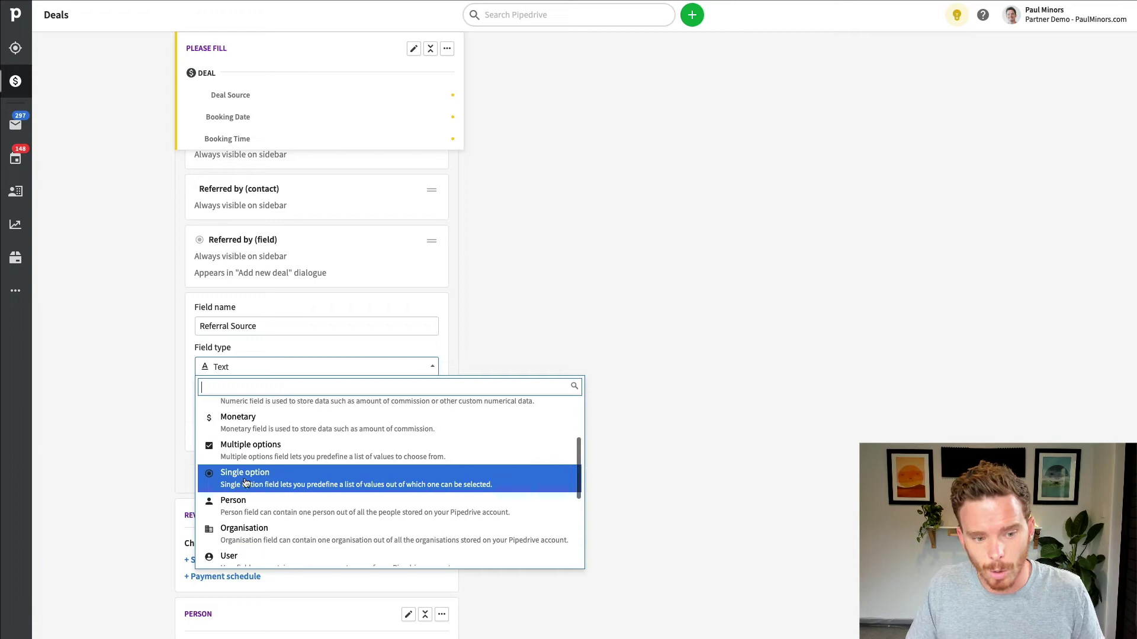
left_click(245, 483)
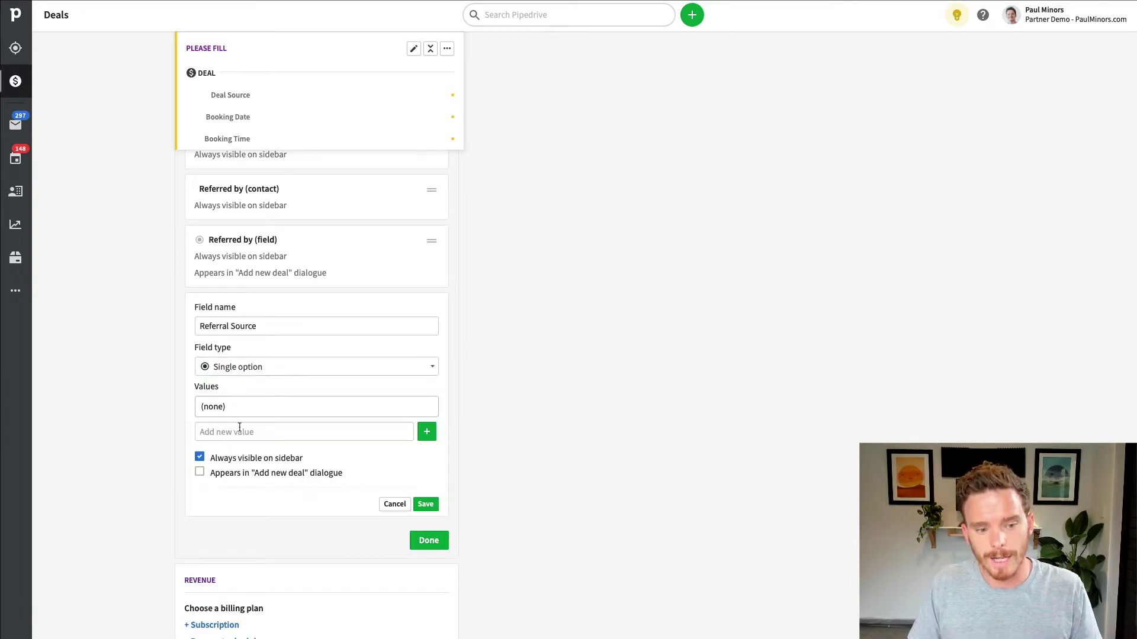
left_click(266, 434)
left_click(255, 370)
scroll(264, 432, "down", 3)
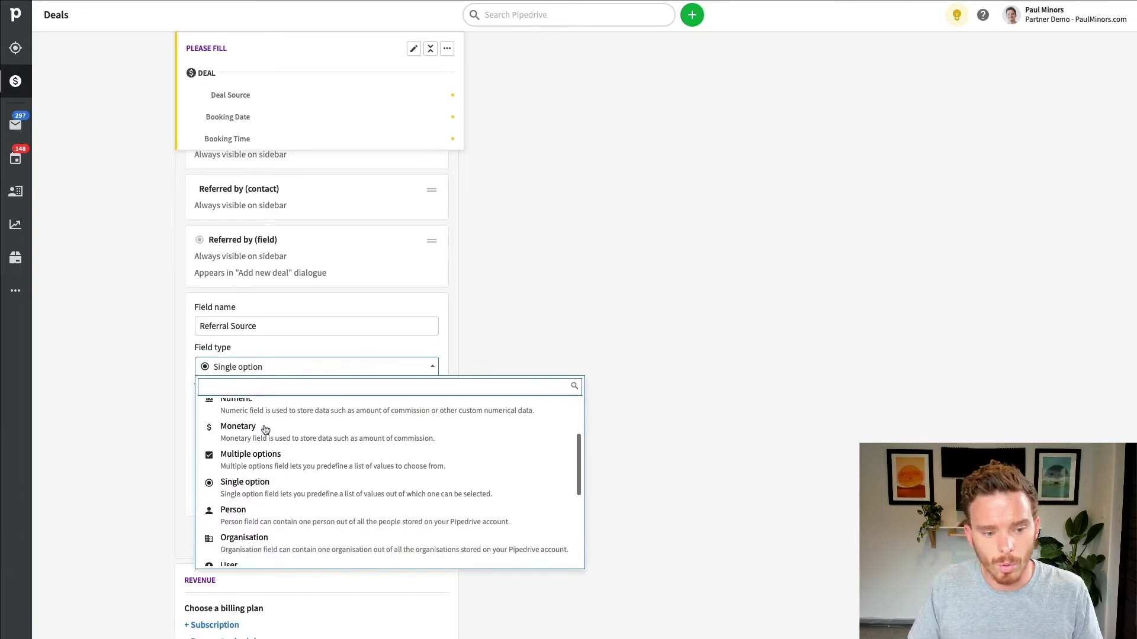
left_click(277, 468)
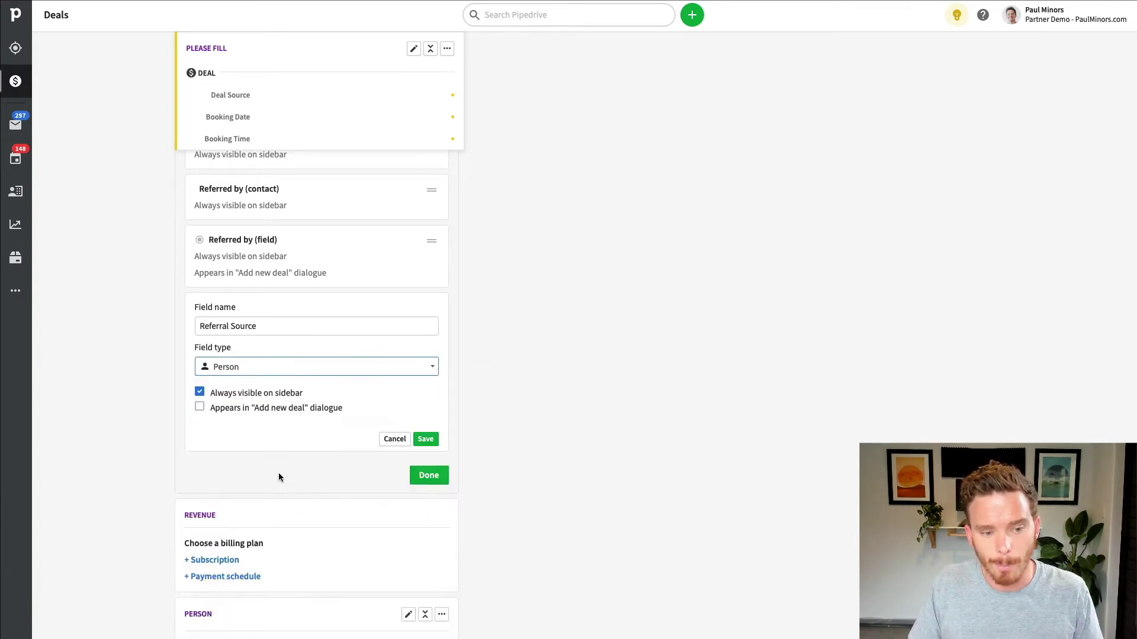
left_click(394, 440)
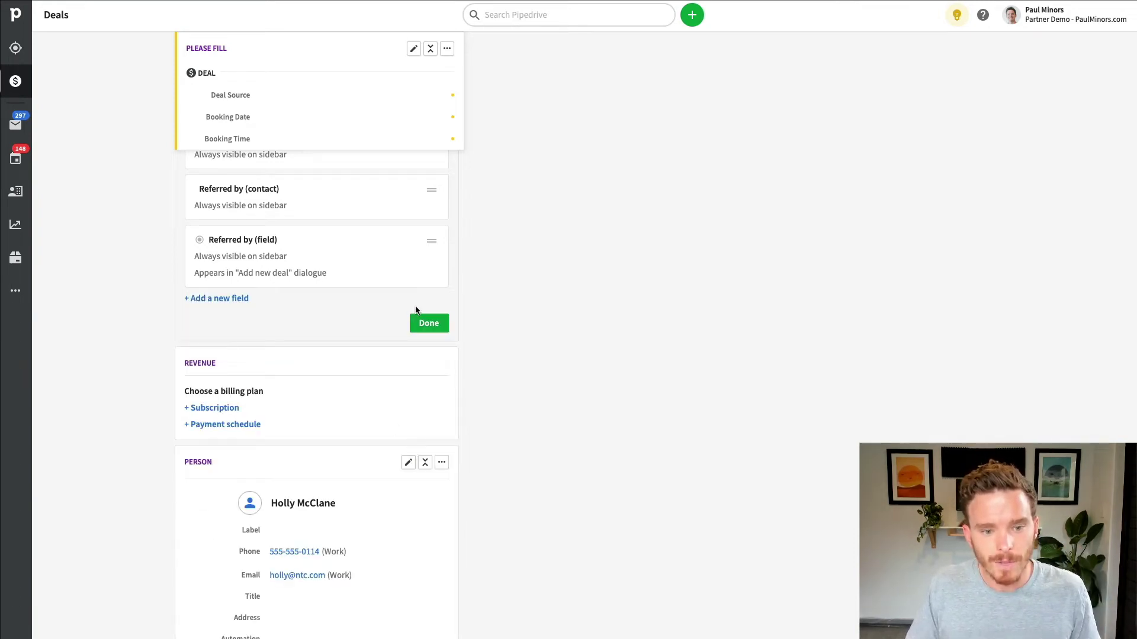
- Finish customising, save the referring contact in Referred by (contact), and open that contact's page
left_click(429, 322)
scroll(310, 332, "up", 10)
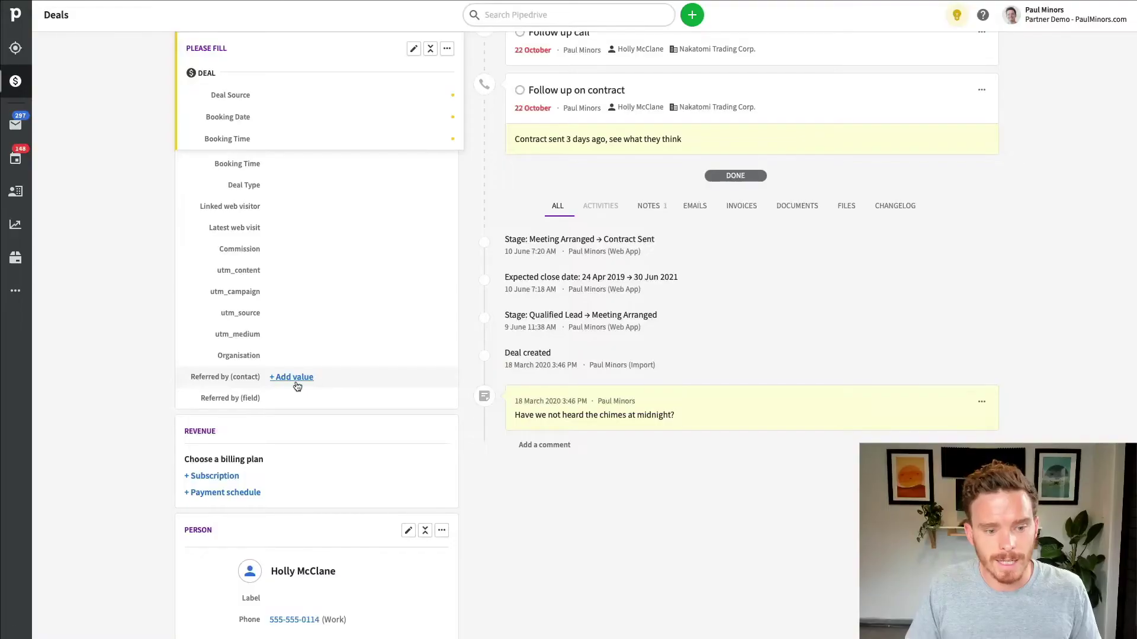
left_click(294, 377)
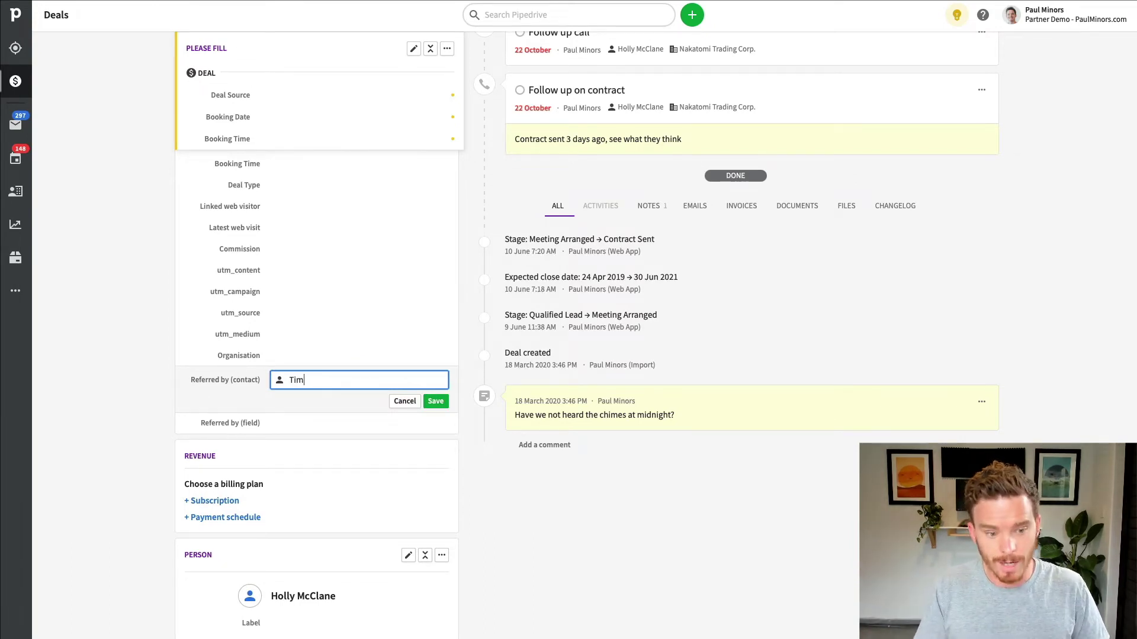
type("Tim cook")
key("BackSpace")
key("BackSpace")
key("BackSpace")
key("BackSpace")
type("Cook")
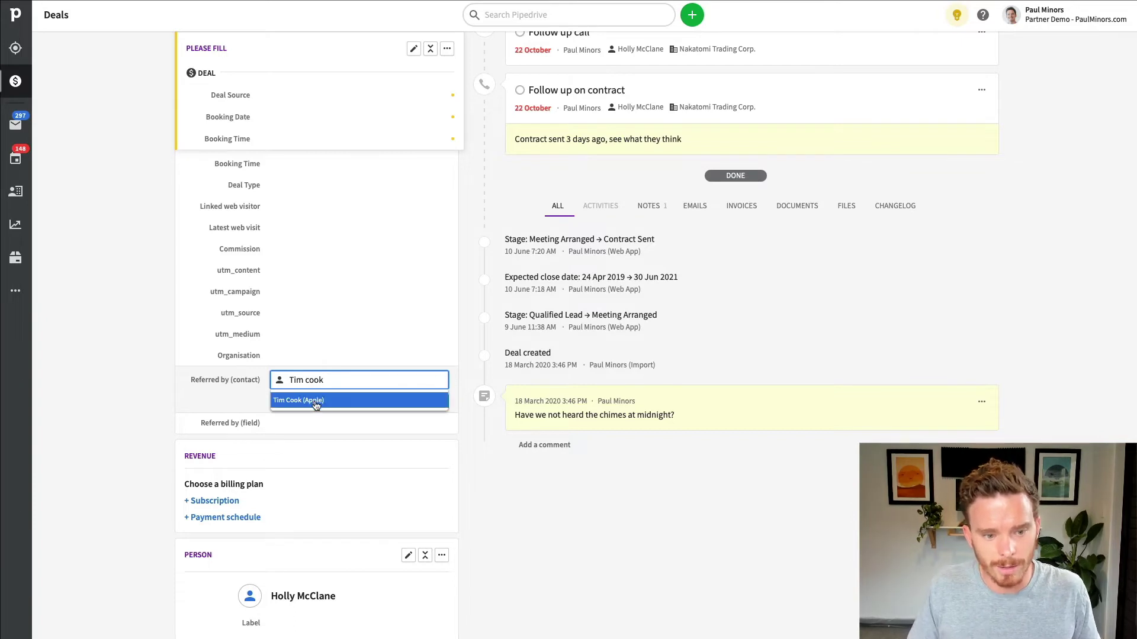
left_click(434, 401)
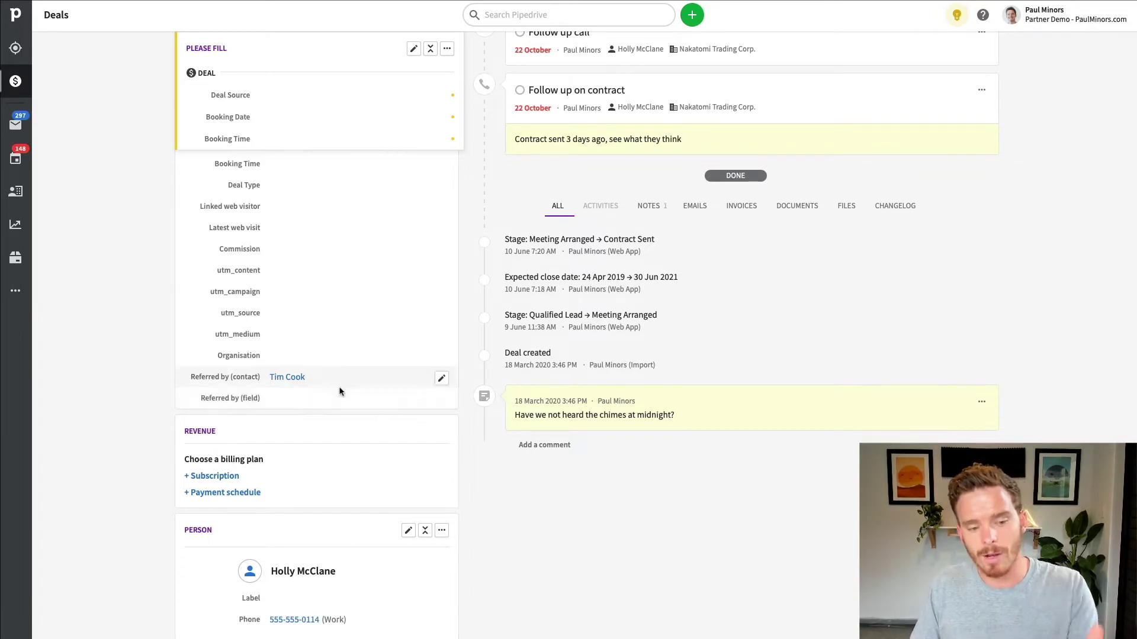
left_click(293, 378)
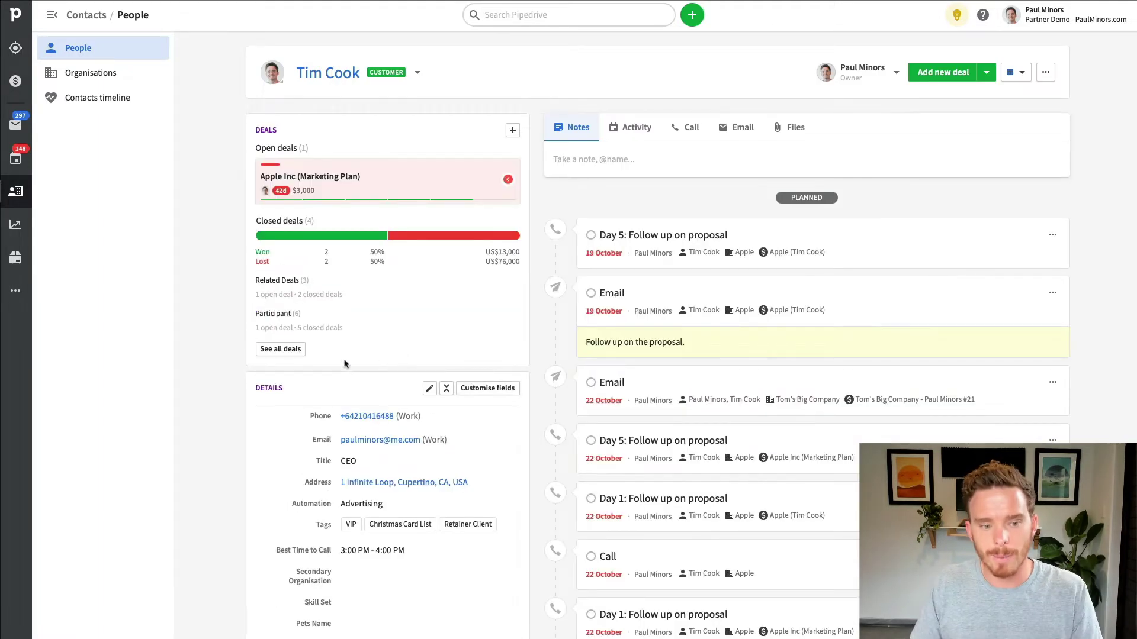
- Check the contact's deals list for the Nakatomi Trading Corp. deal, then close it
left_click(289, 352)
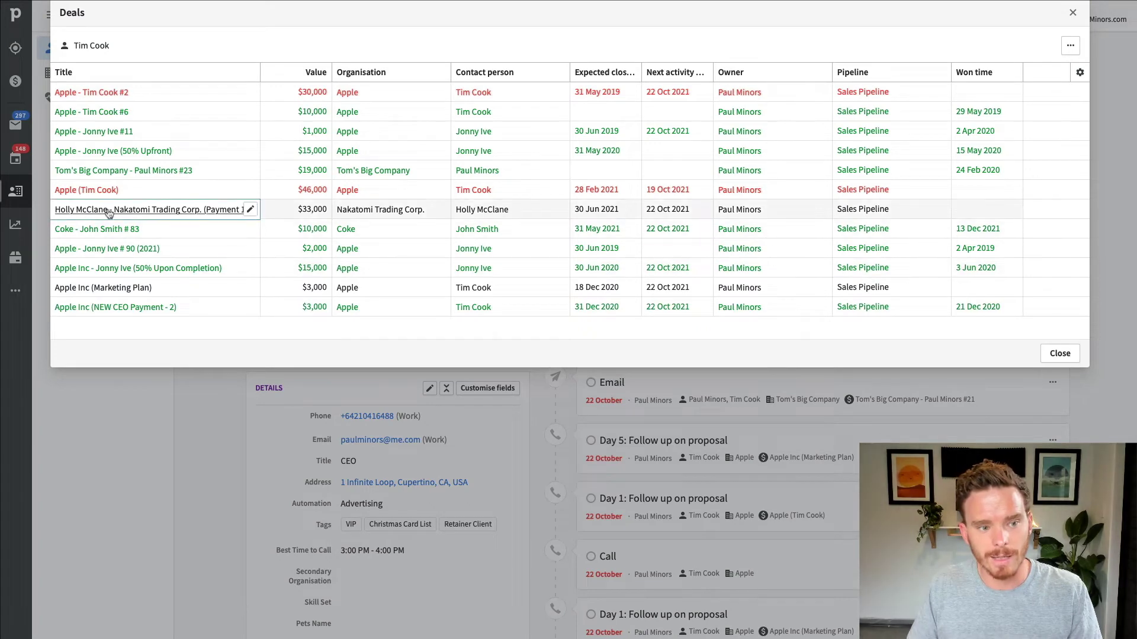
left_click(1060, 354)
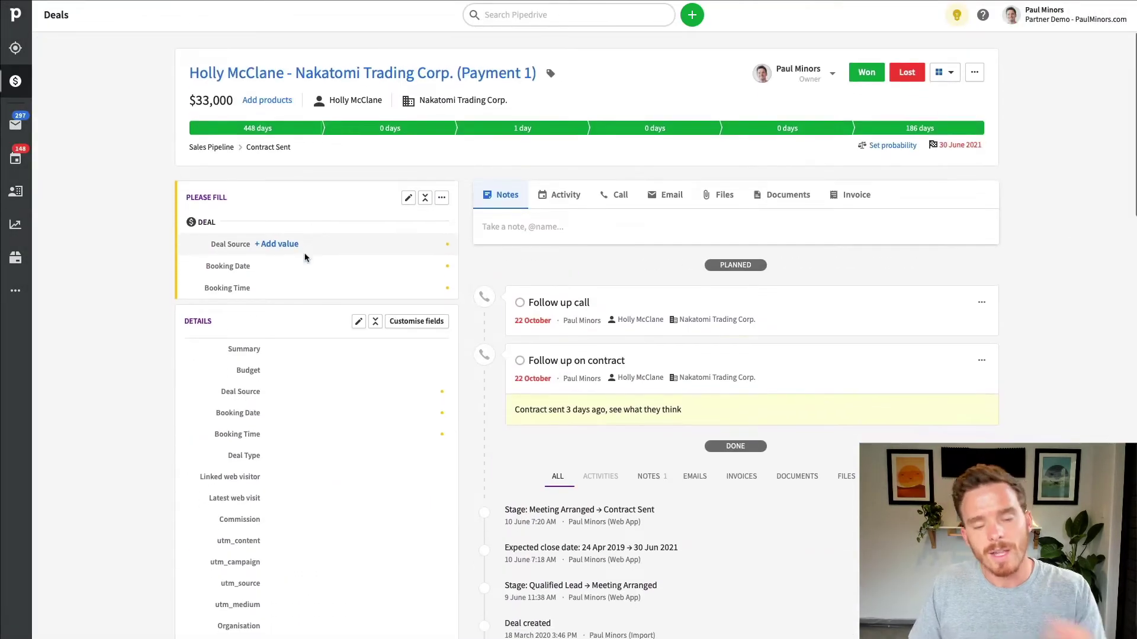
scroll(305, 258, "down", 3)
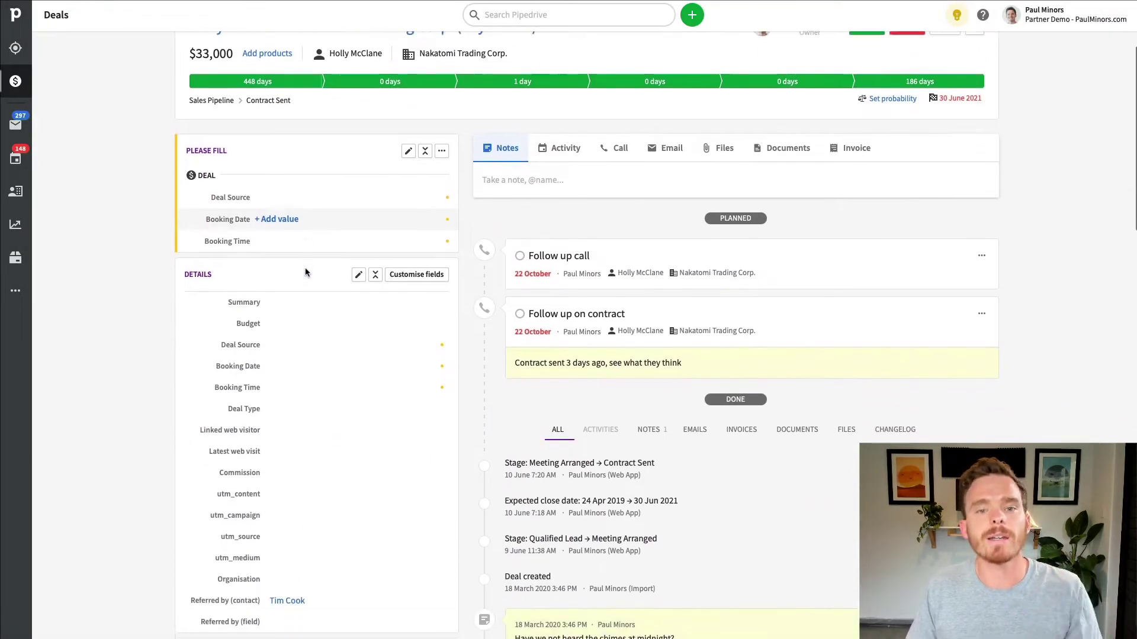
scroll(305, 271, "down", 3)
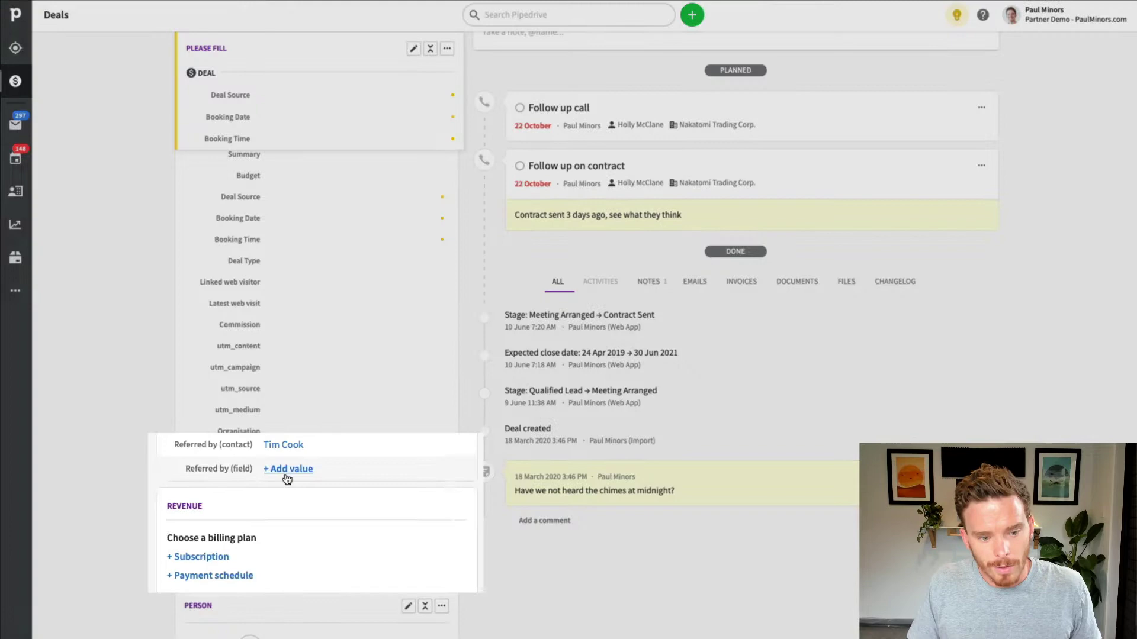
- Set Referred by (field) to the first person in its dropdown and save it
left_click(289, 473)
left_click(341, 477)
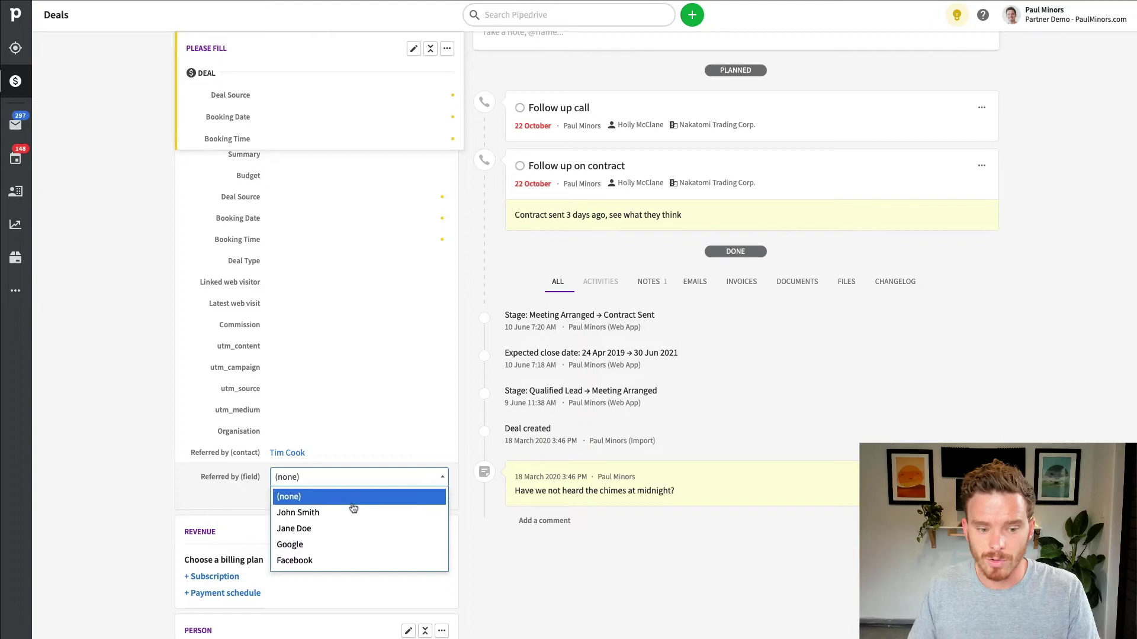
left_click(479, 554)
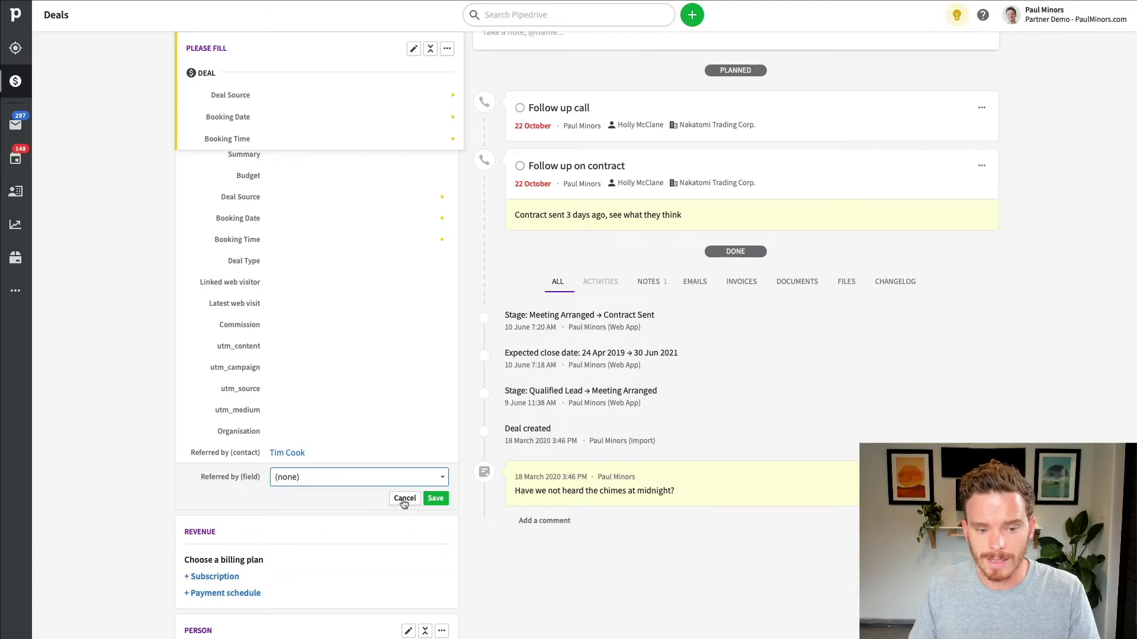
left_click(367, 484)
left_click(311, 510)
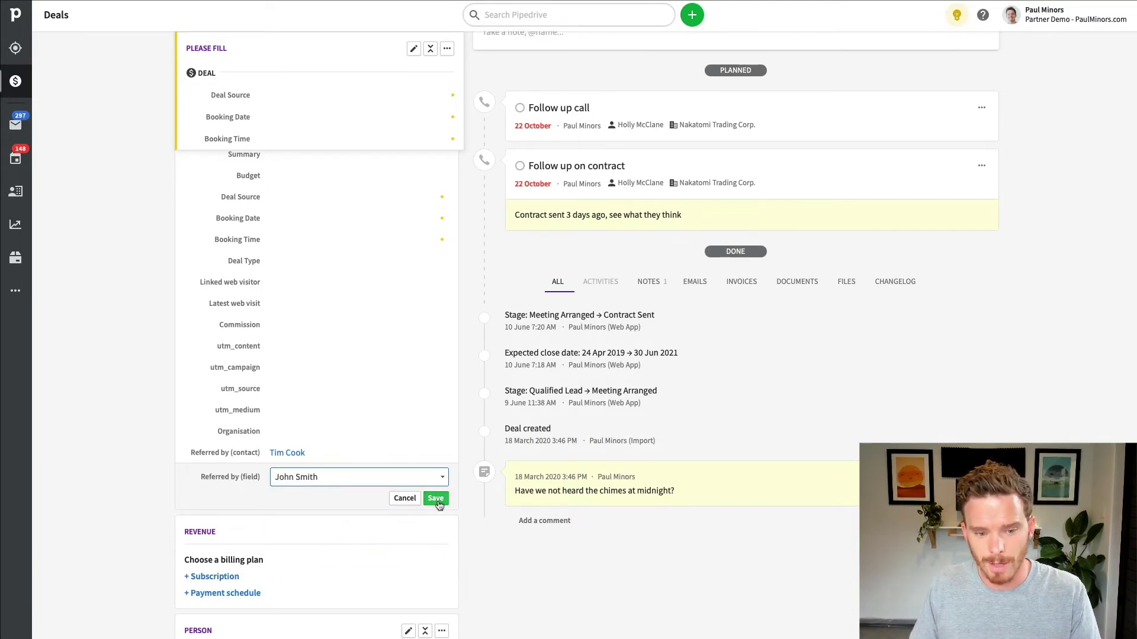
left_click(436, 499)
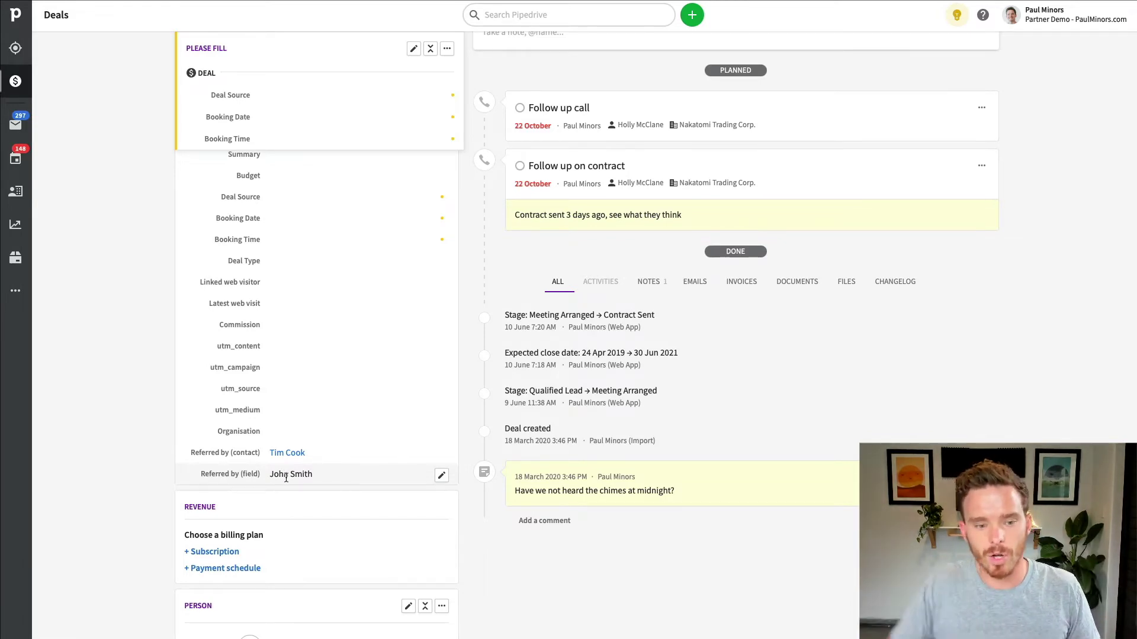
- Visit the referring contact's profile, return to the deal, and go to Insights
left_click(285, 453)
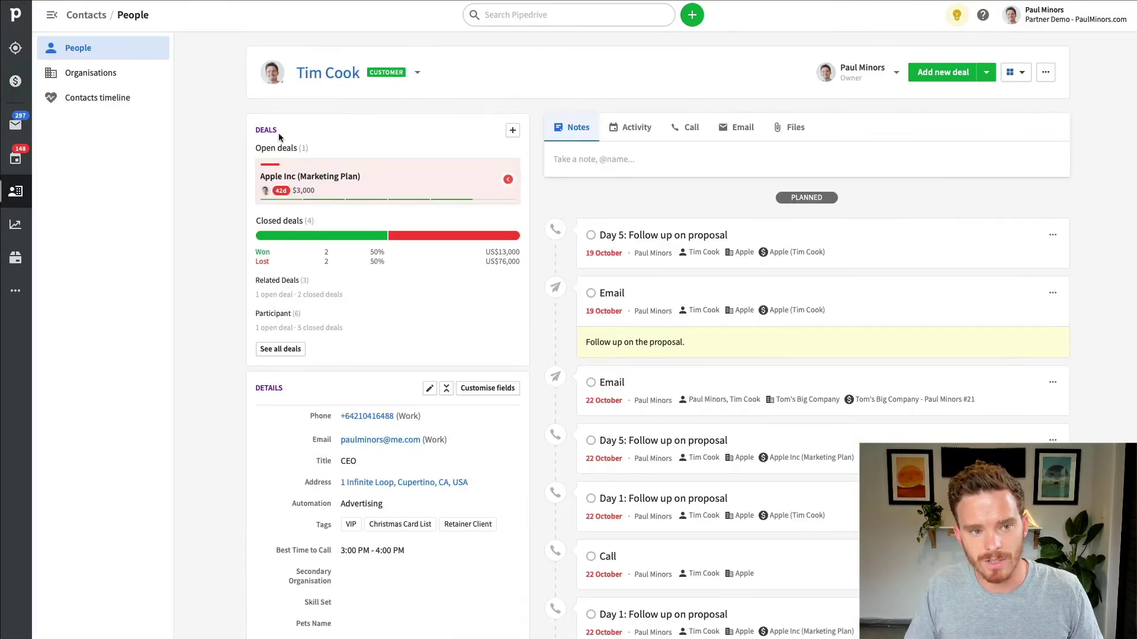
key("alt+Left")
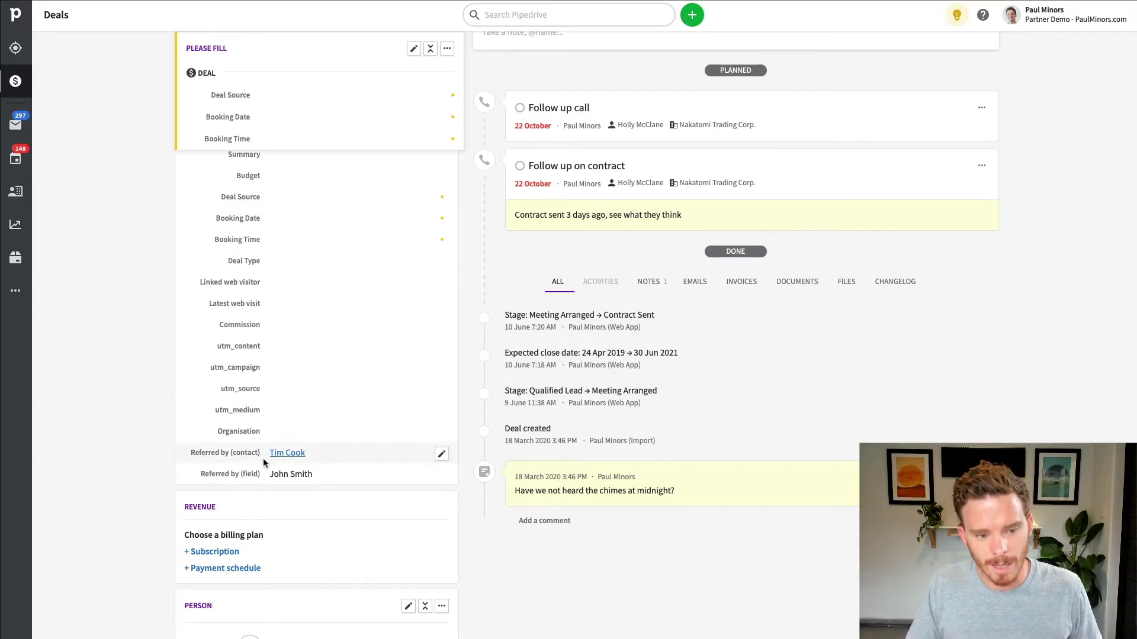
left_click(15, 224)
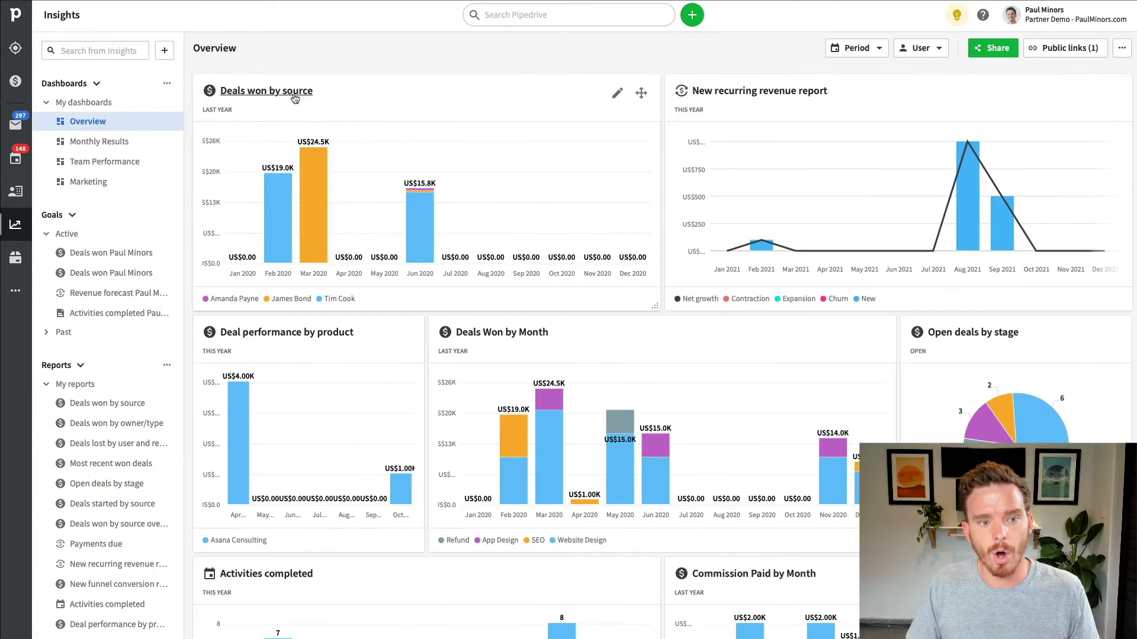
- Open the Deals won by source report and review its report type options
left_click(264, 94)
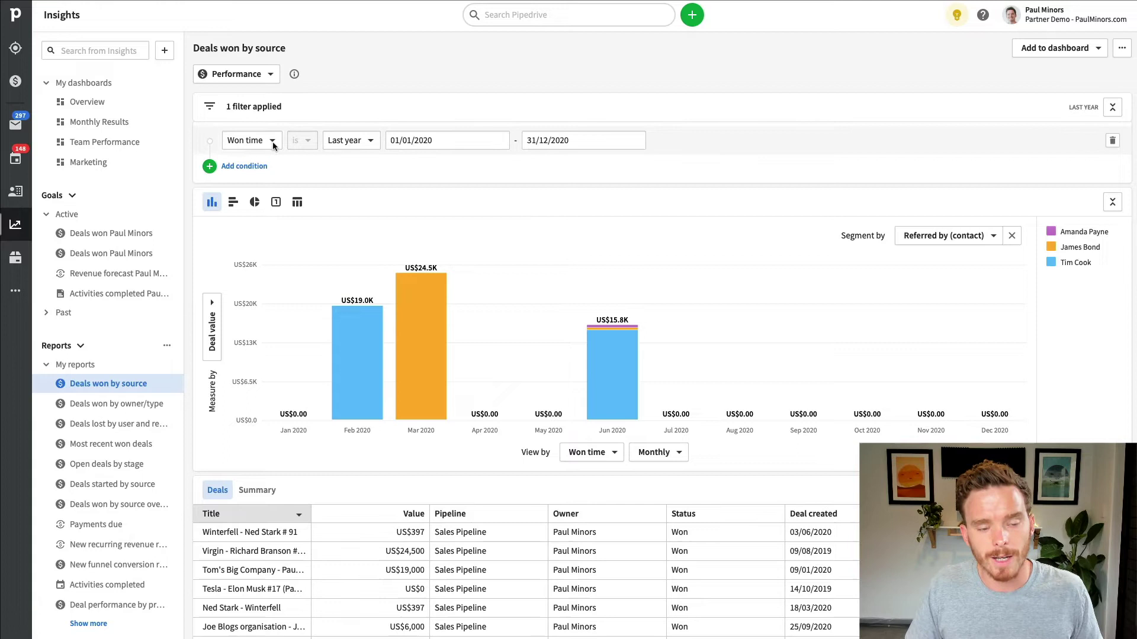
left_click(236, 74)
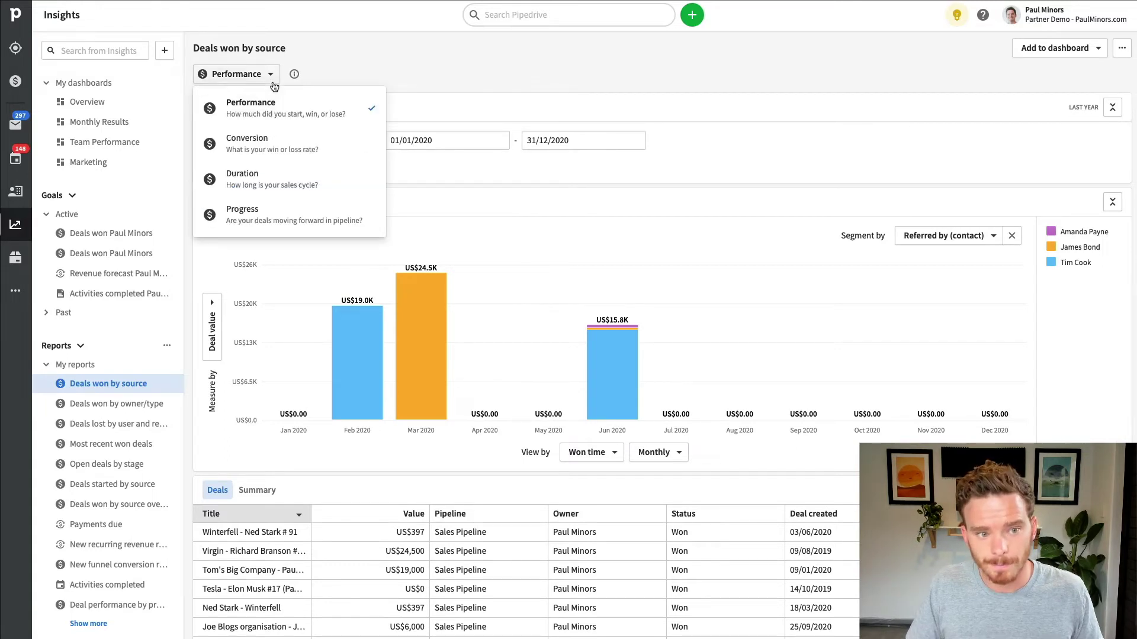
left_click(236, 73)
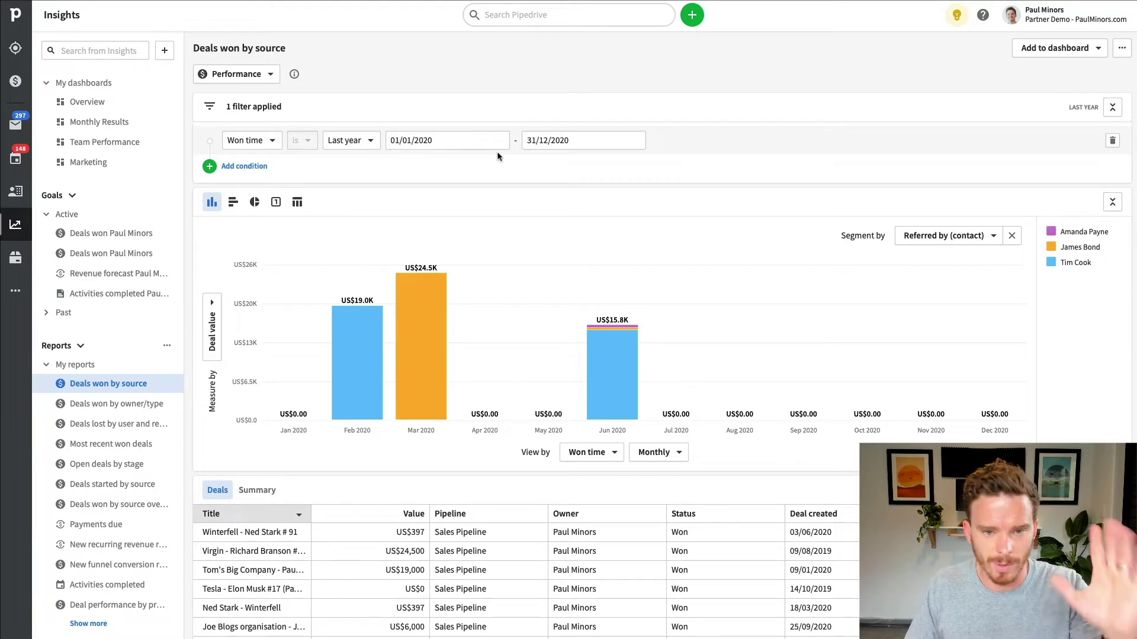
- Inspect the Measure by, View by and Segment by field lists without changing them
left_click(213, 327)
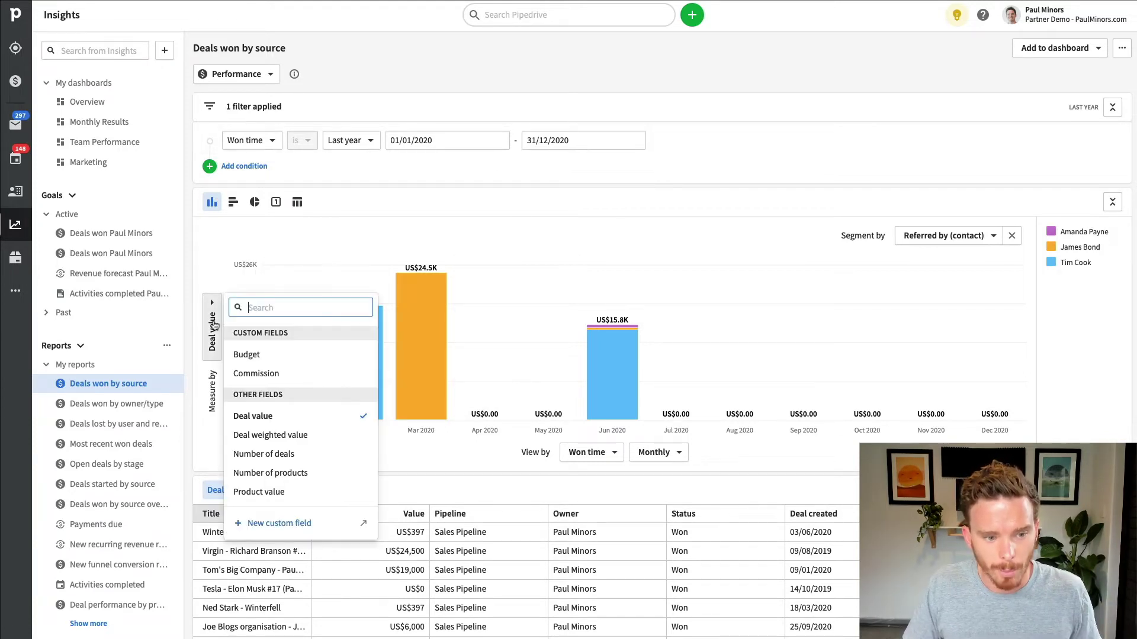
left_click(288, 418)
left_click(589, 453)
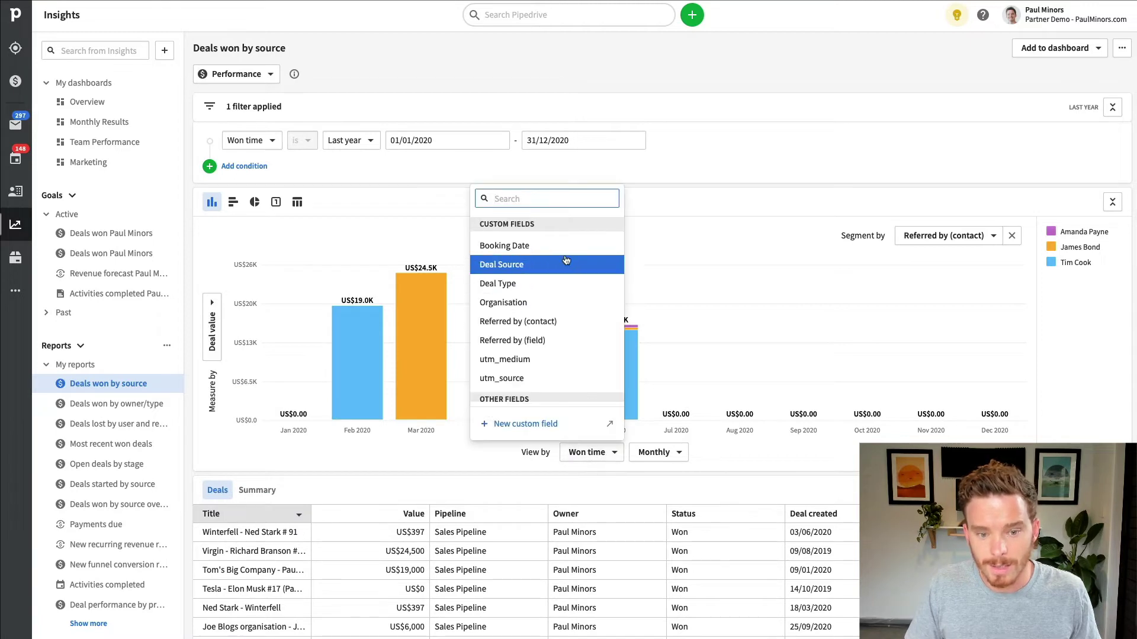
left_click(481, 471)
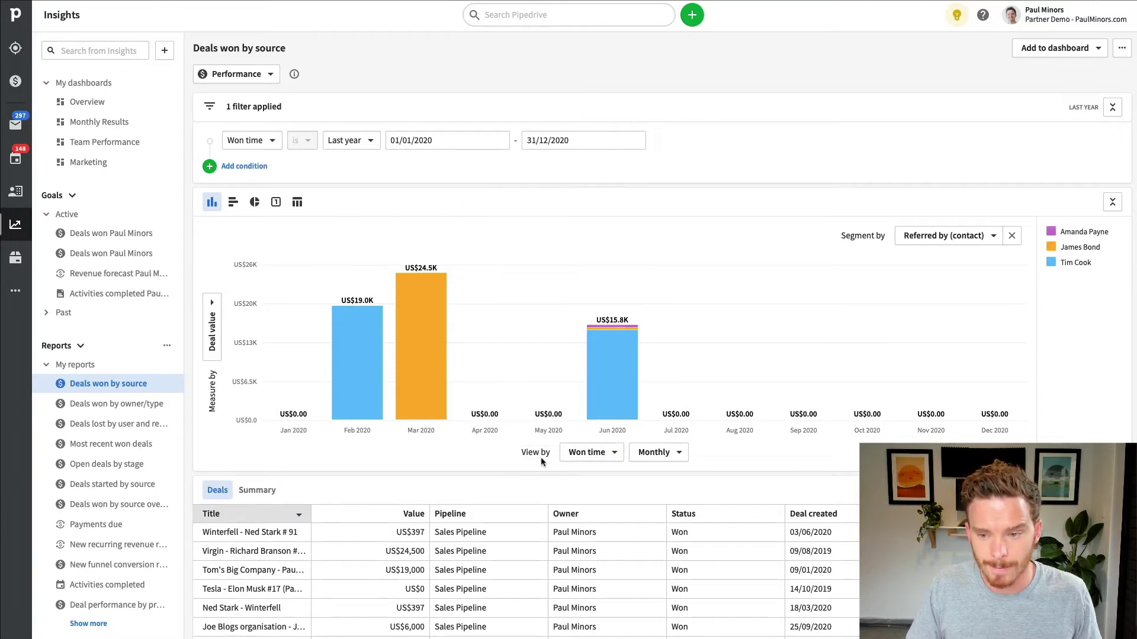
left_click(957, 239)
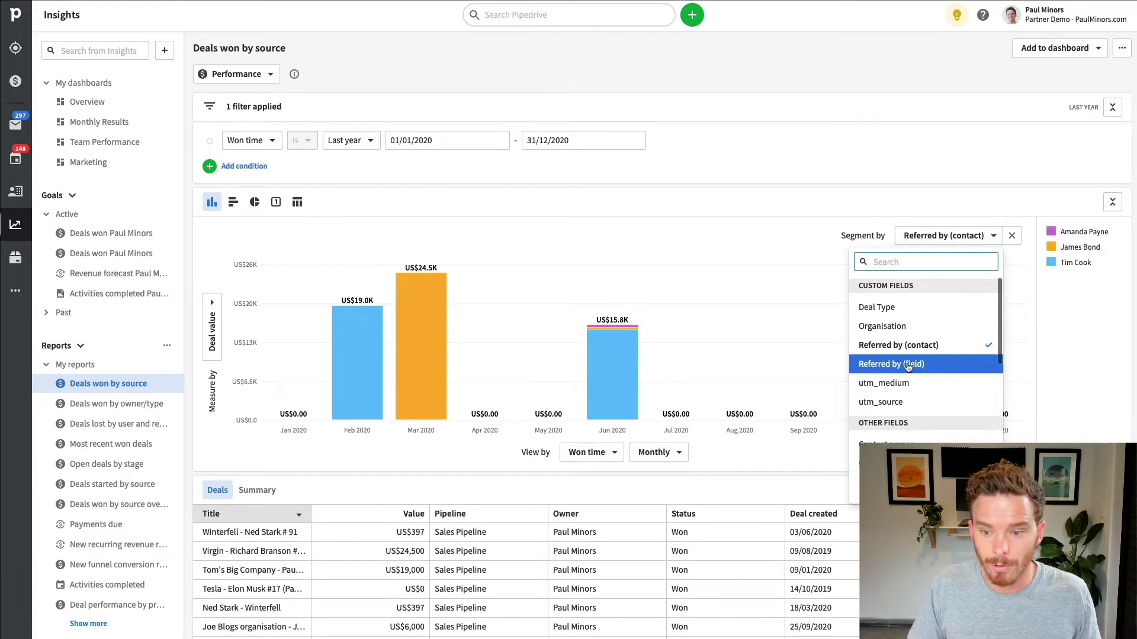
left_click(1035, 354)
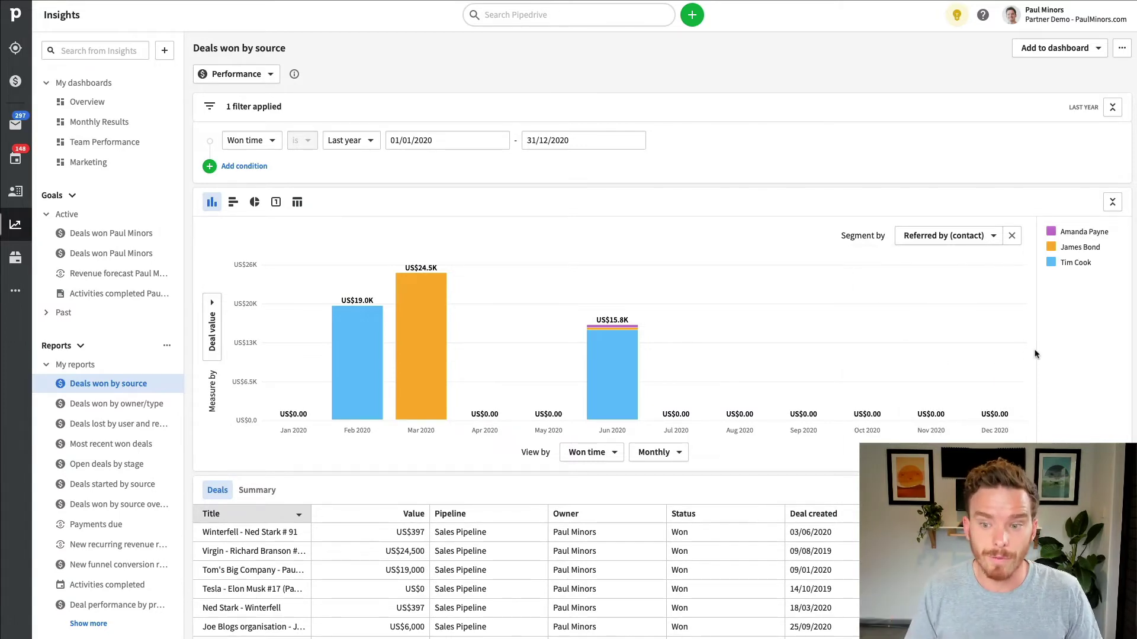
left_click(988, 237)
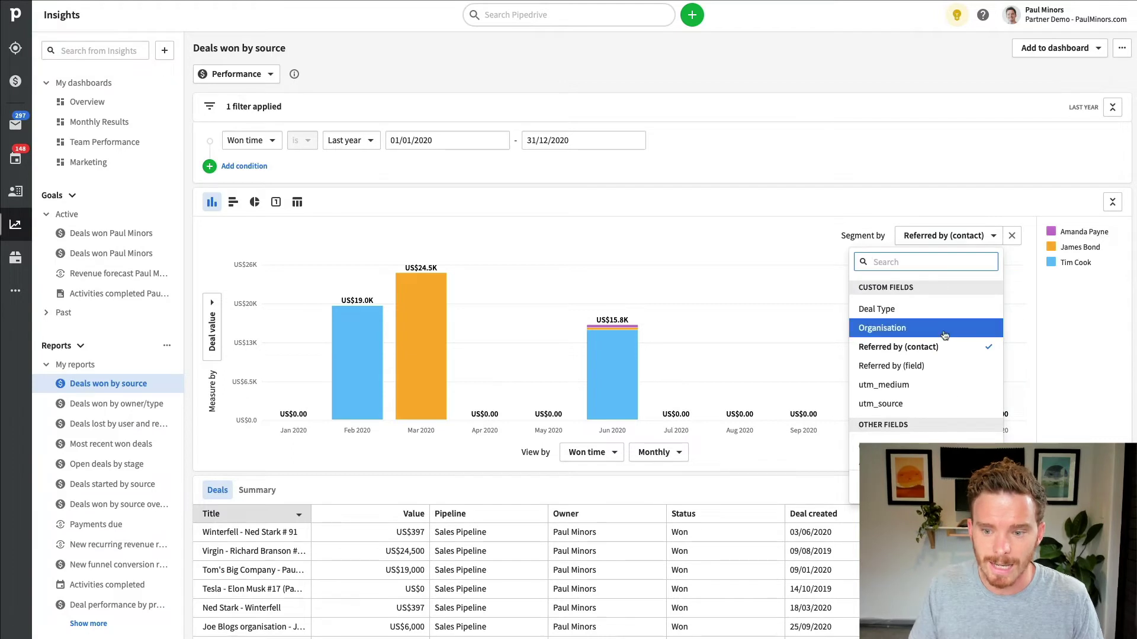
left_click(1058, 348)
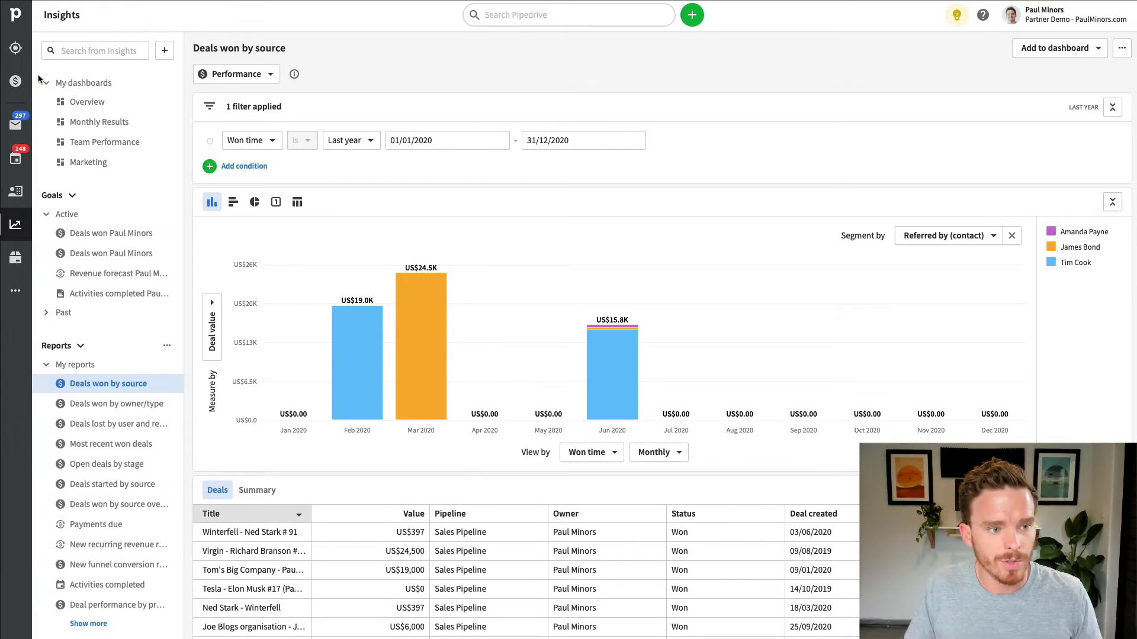
key("2")
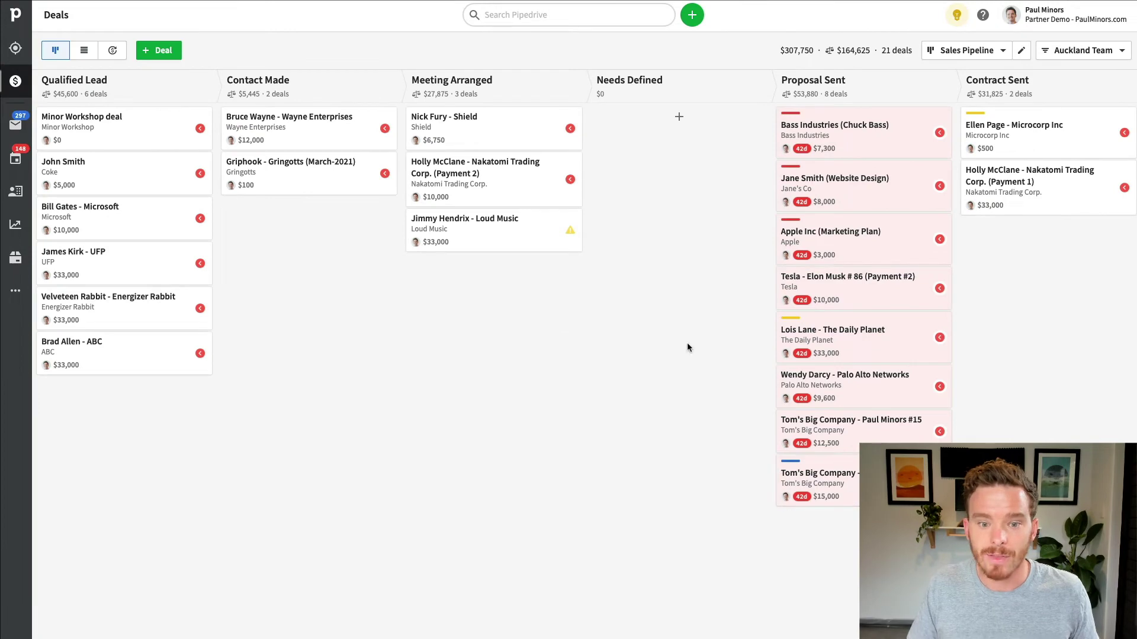
left_click(1028, 185)
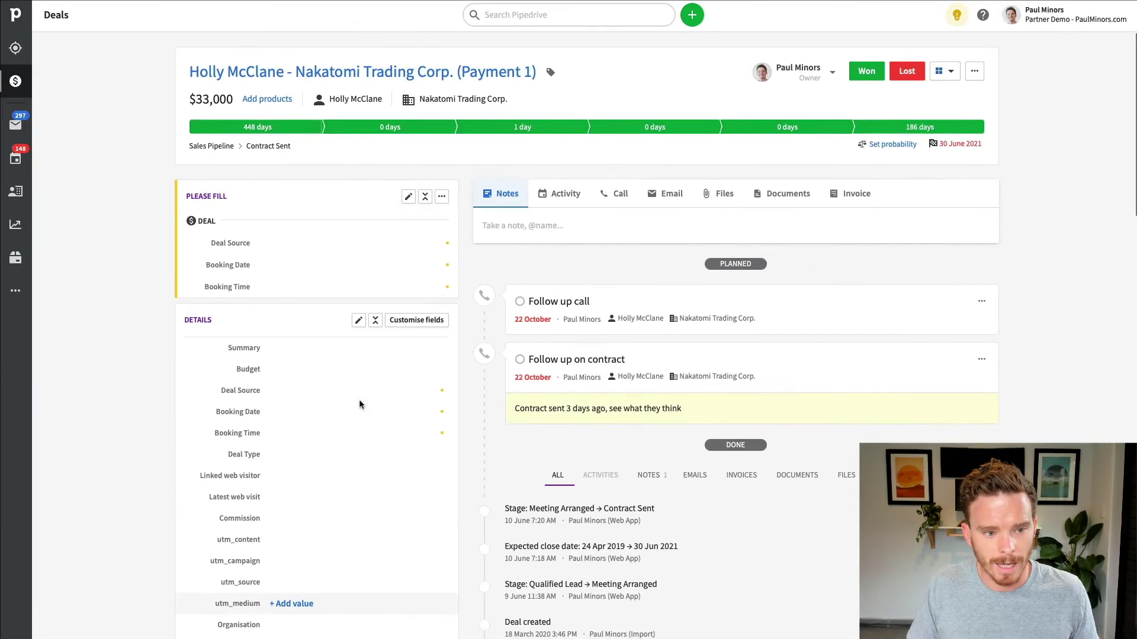
scroll(241, 330, "down", 2)
scroll(246, 477, "down", 2)
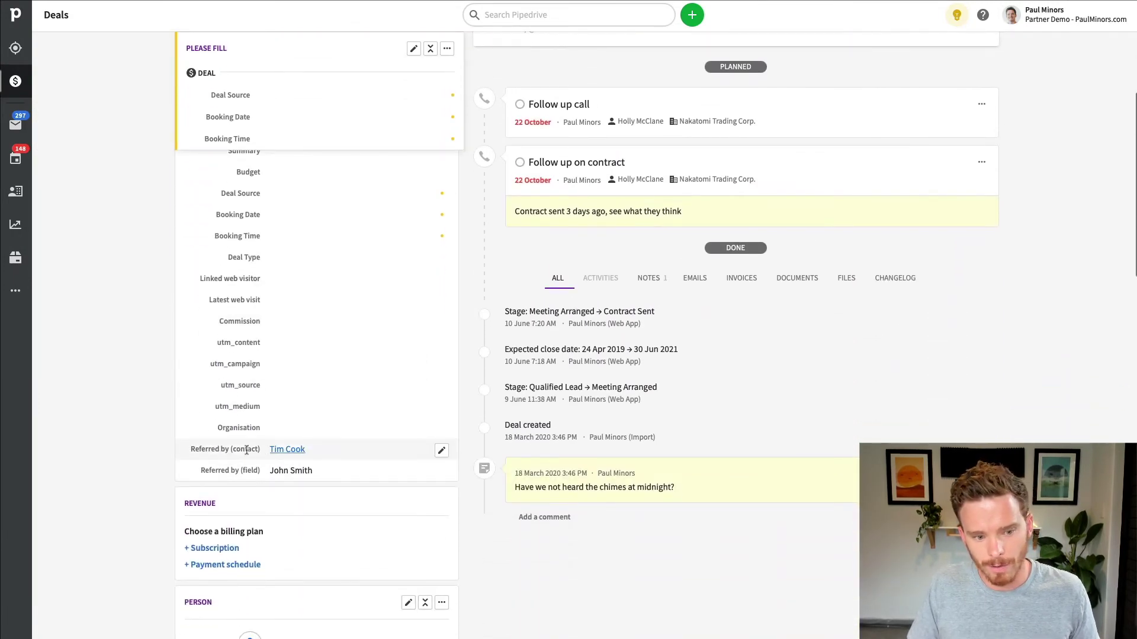
scroll(323, 456, "down", 7)
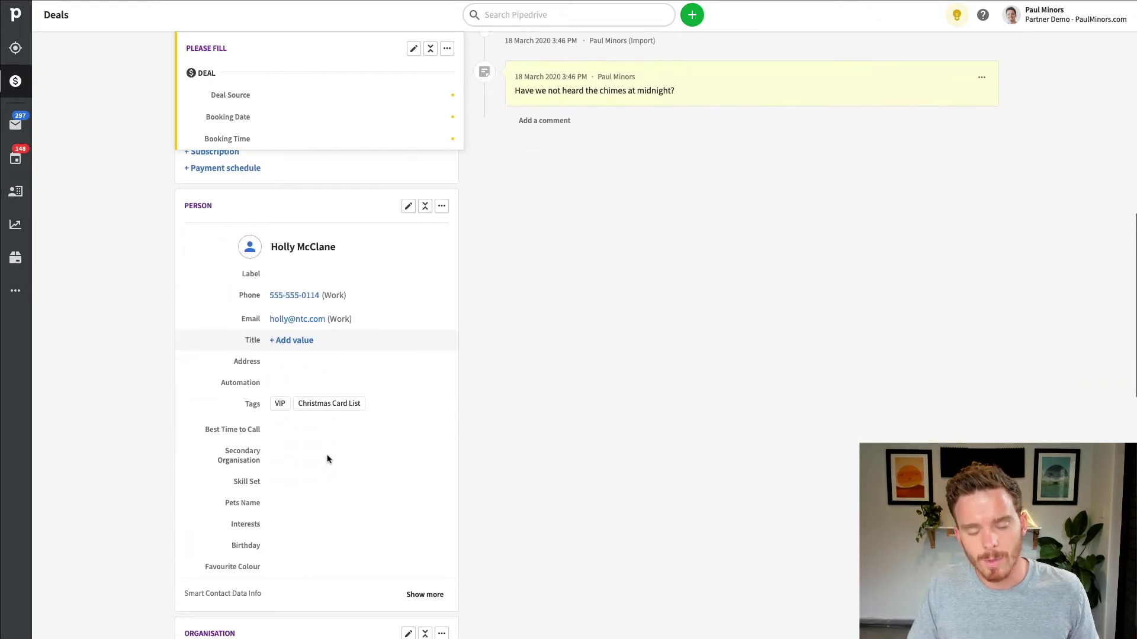
scroll(324, 462, "down", 7)
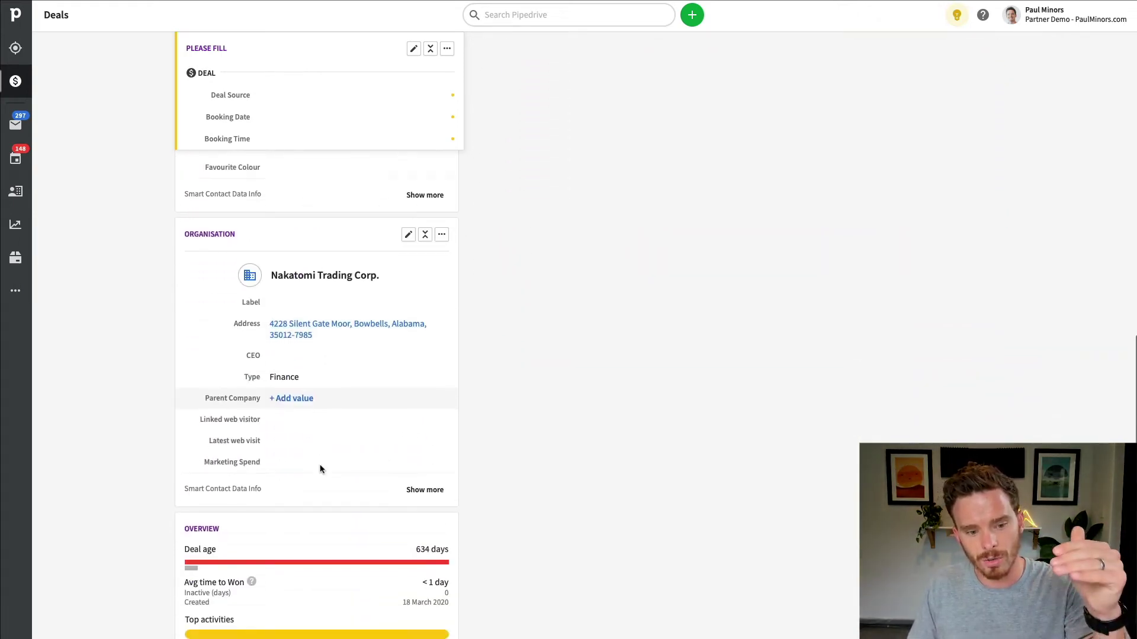
scroll(320, 467, "up", 4)
scroll(318, 470, "up", 12)
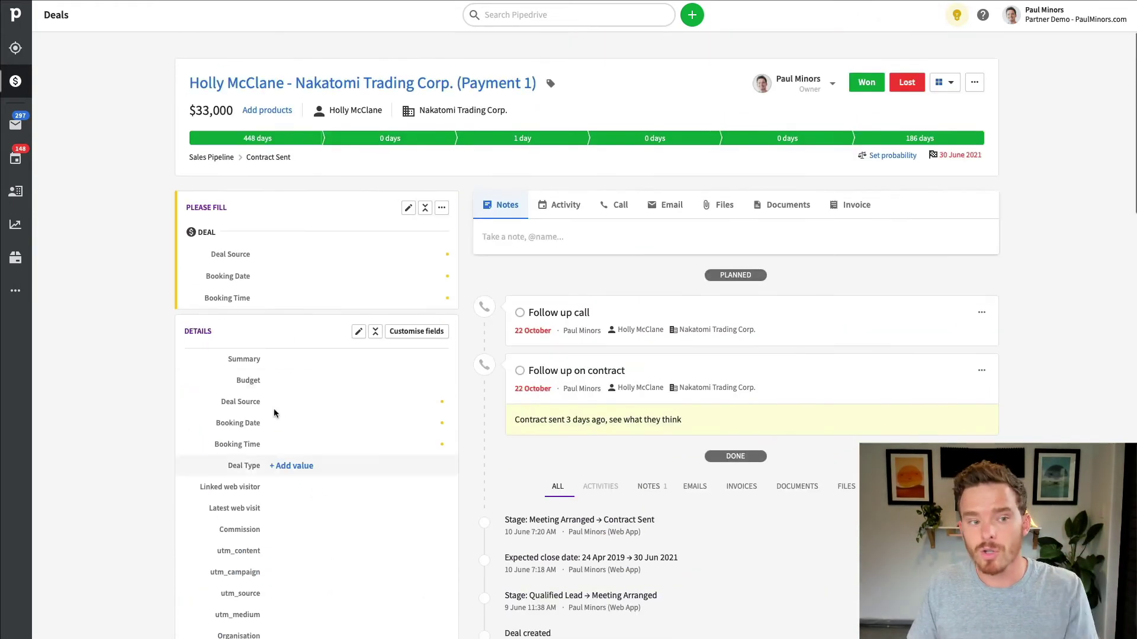
left_click(34, 227)
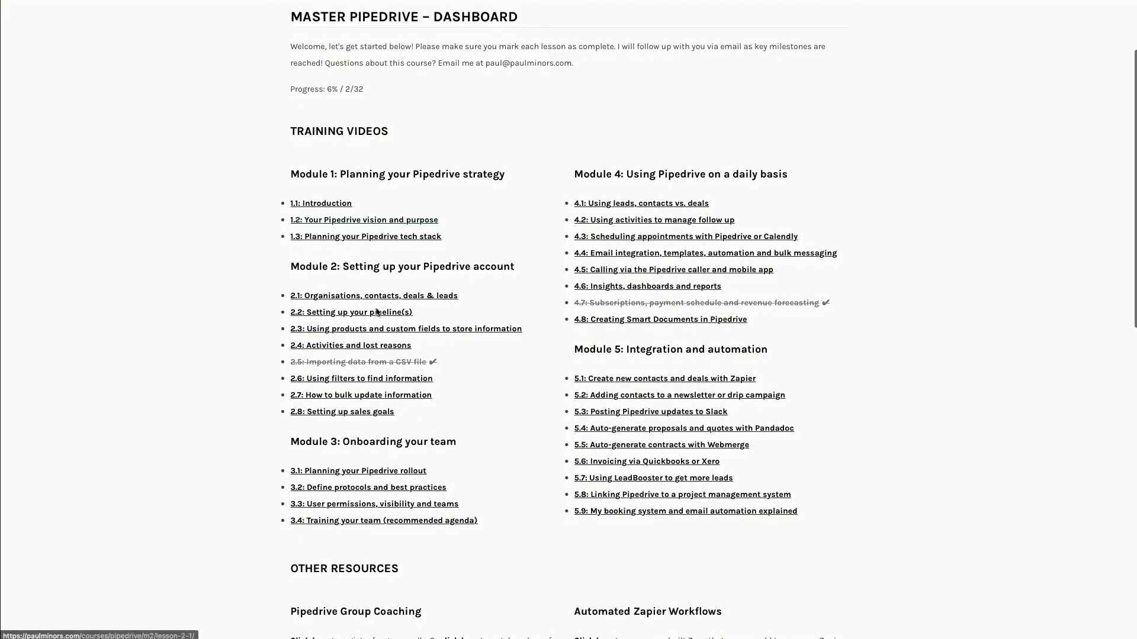
- Open lesson 2.2: Setting up your pipeline(s) from Module 2 to start its video
left_click(371, 320)
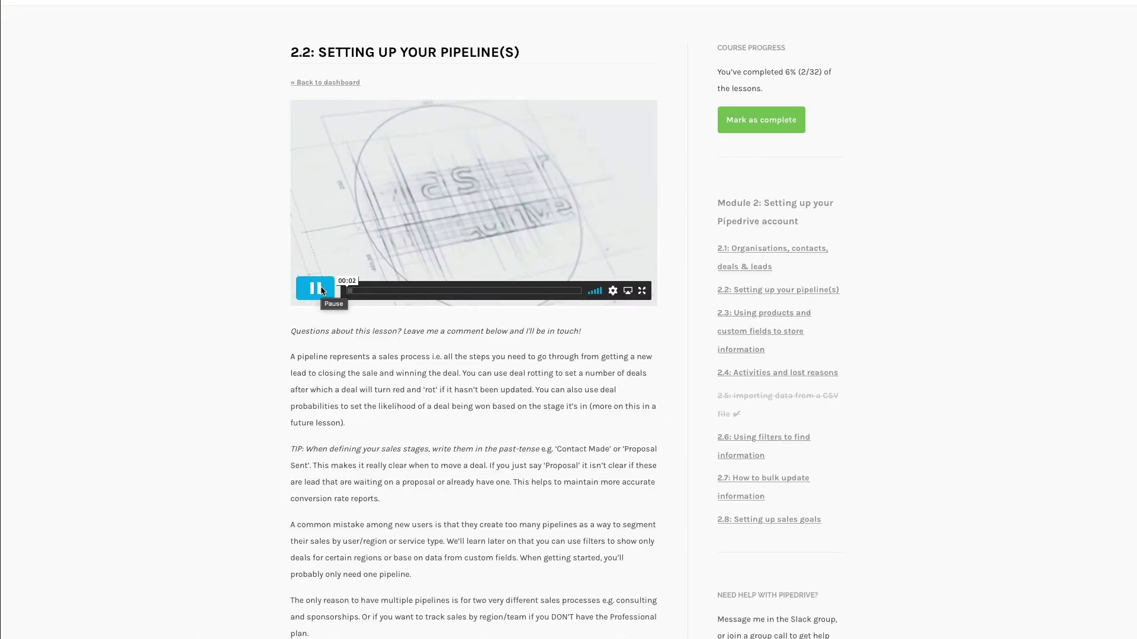